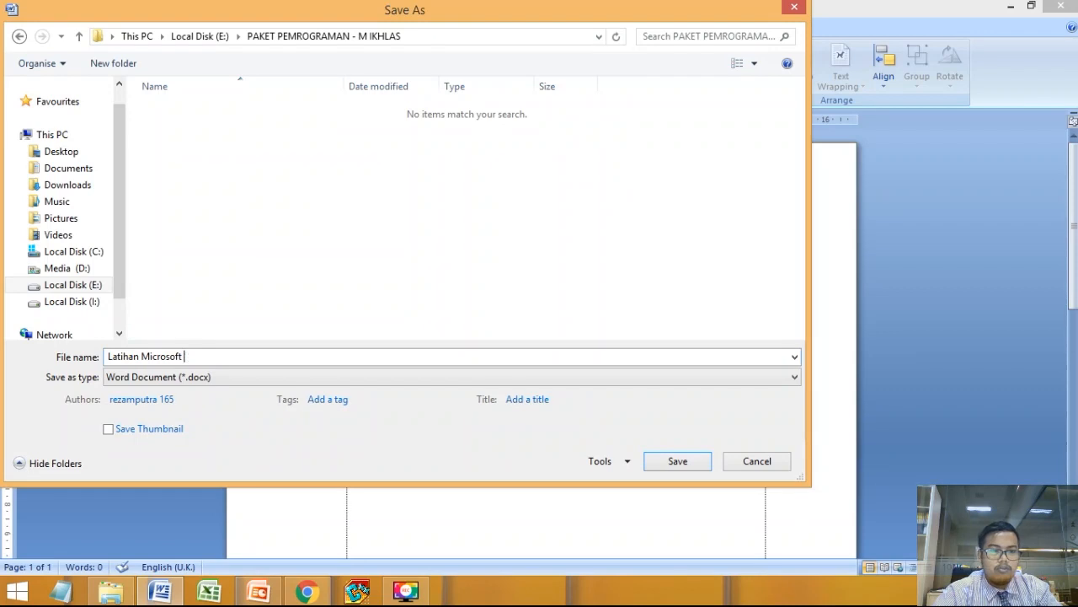
- Save the document as Latihan Microsoft Word in the PAKET PEMROGRAMAN folder on drive E and check the file there
{"action": "type", "text": "Word"}
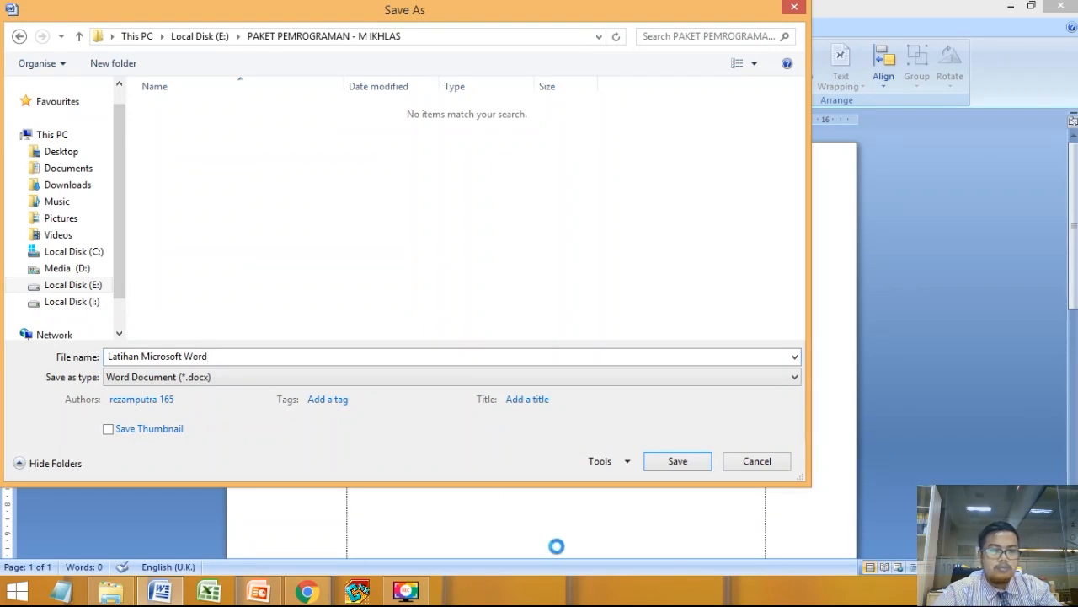
{"action": "left_click", "coordinate": [671, 464]}
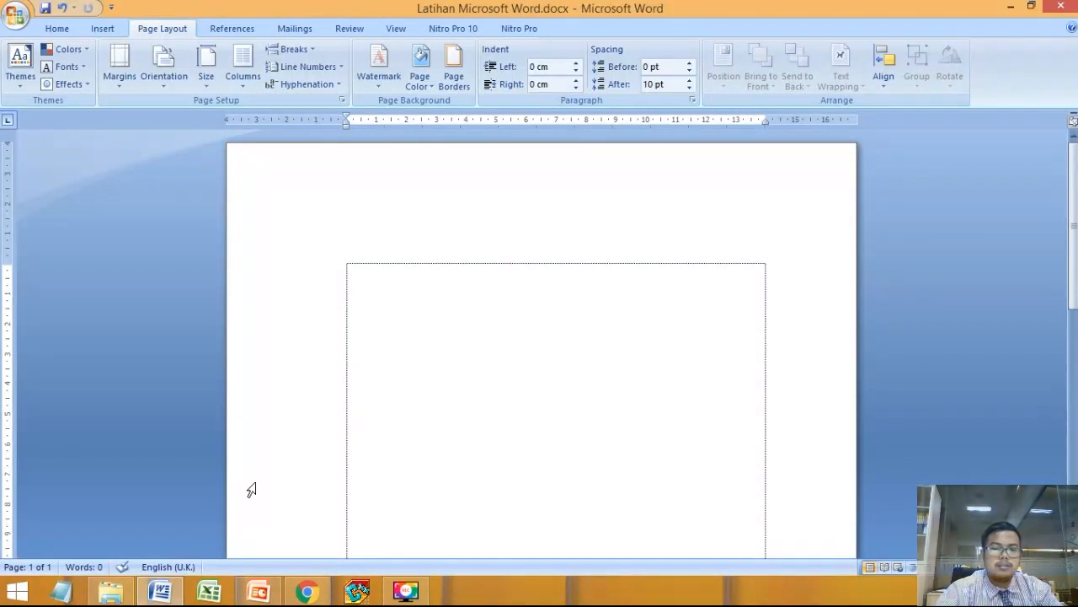
{"action": "left_click", "coordinate": [118, 595]}
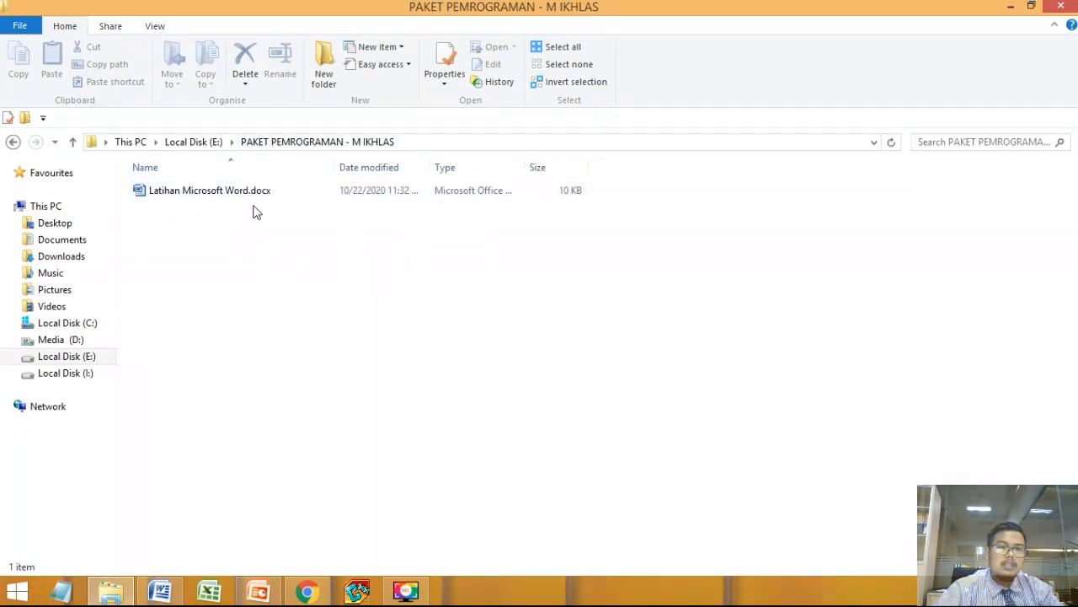
{"action": "left_click", "coordinate": [230, 195]}
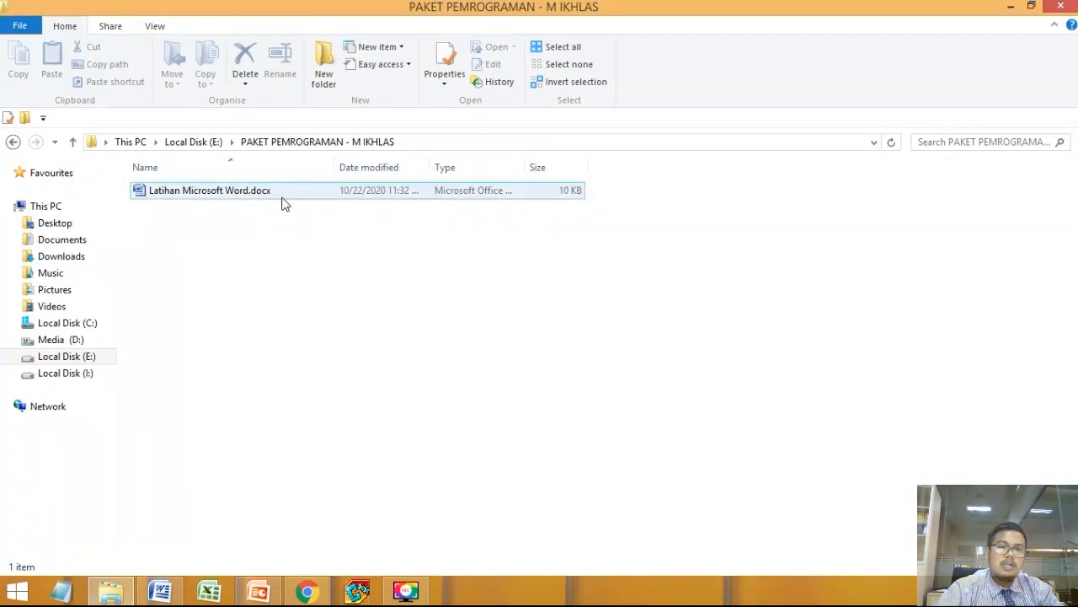
{"action": "left_click", "coordinate": [268, 221]}
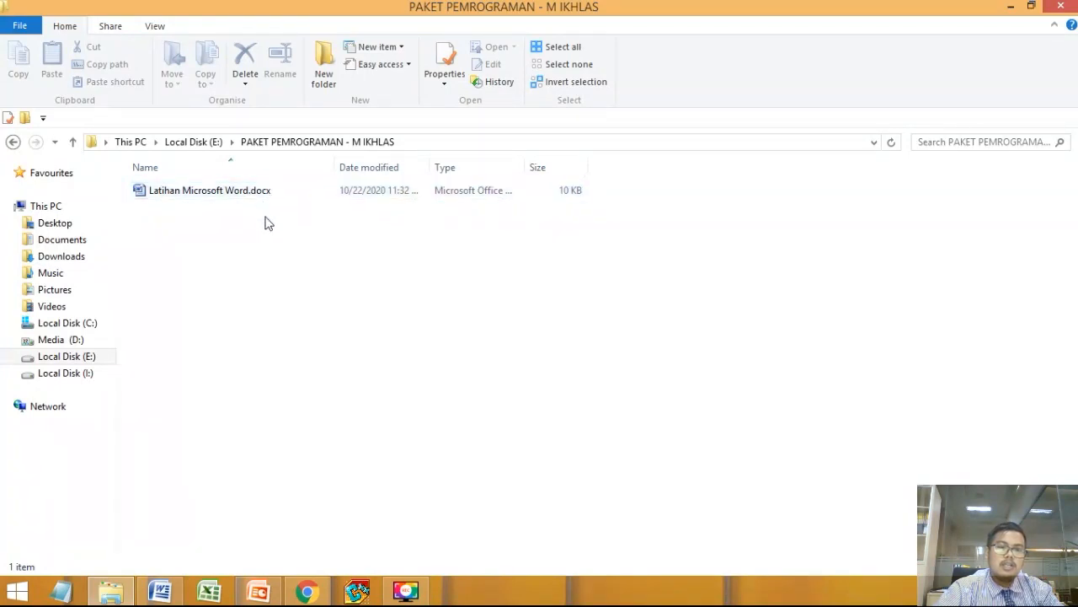
{"action": "left_click", "coordinate": [160, 592]}
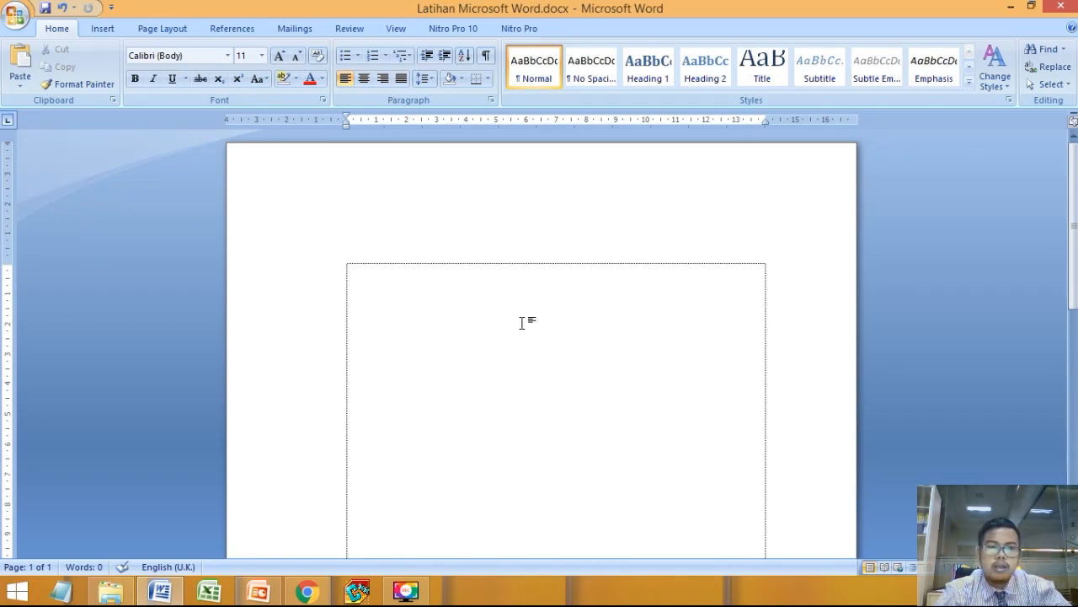
- Review the UPI “YPTK” and Wikimedia Indonesia news article in Chrome, then return to the blank Word document
{"action": "left_click", "coordinate": [306, 589]}
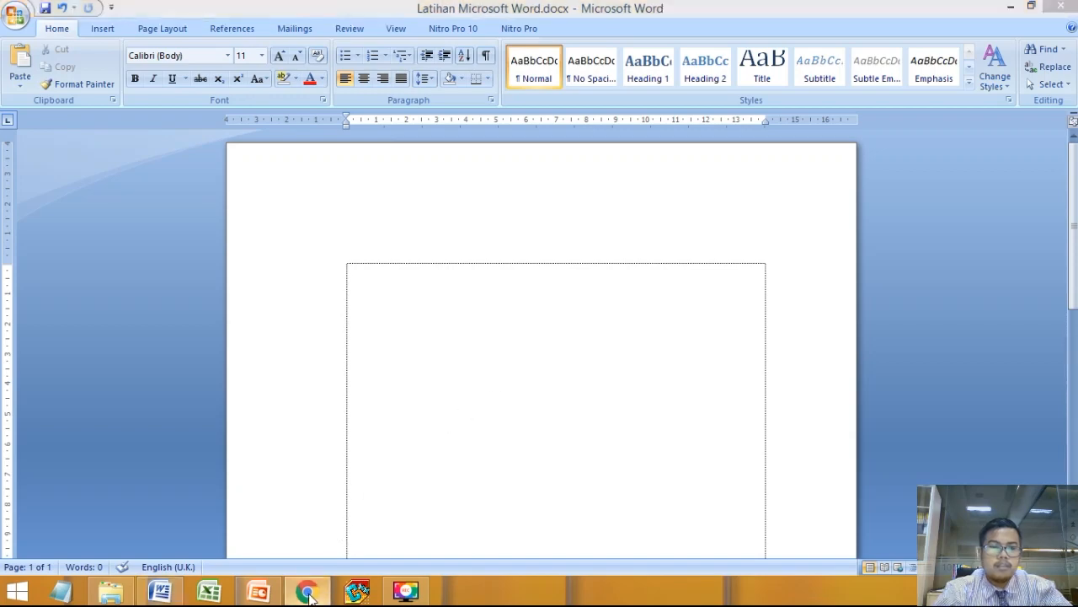
{"action": "scroll", "coordinate": [465, 283], "scroll_direction": "up", "scroll_amount": 2}
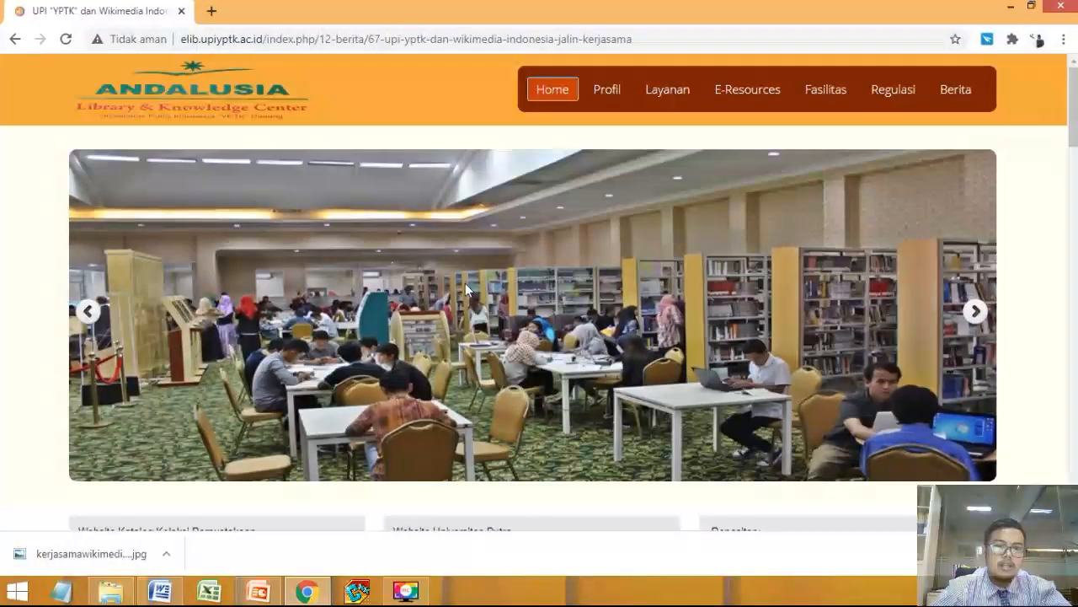
{"action": "scroll", "coordinate": [465, 289], "scroll_direction": "down", "scroll_amount": 5}
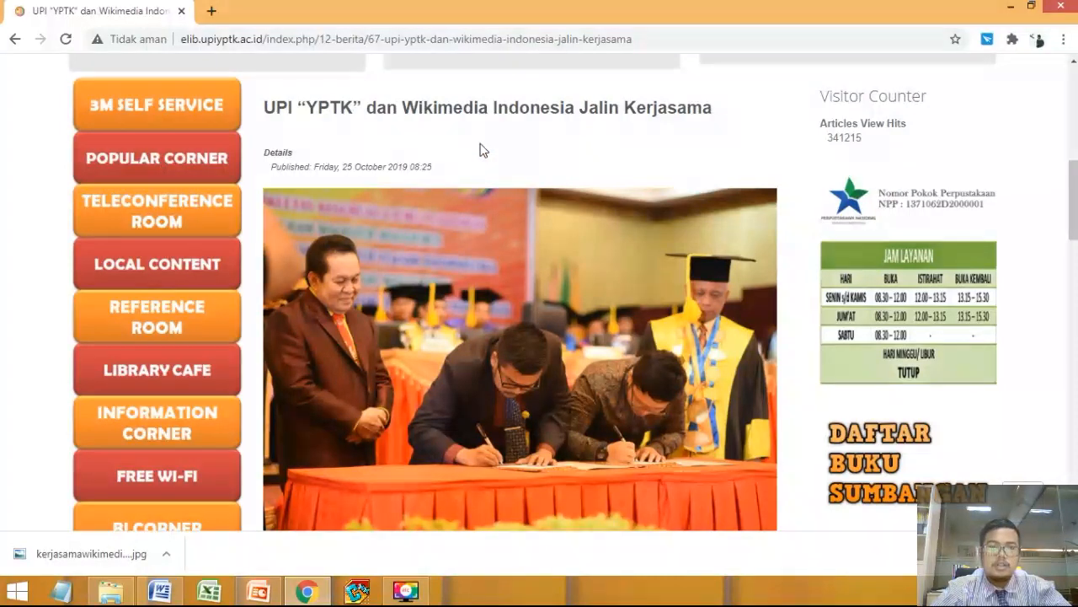
{"action": "scroll", "coordinate": [407, 297], "scroll_direction": "down", "scroll_amount": 5}
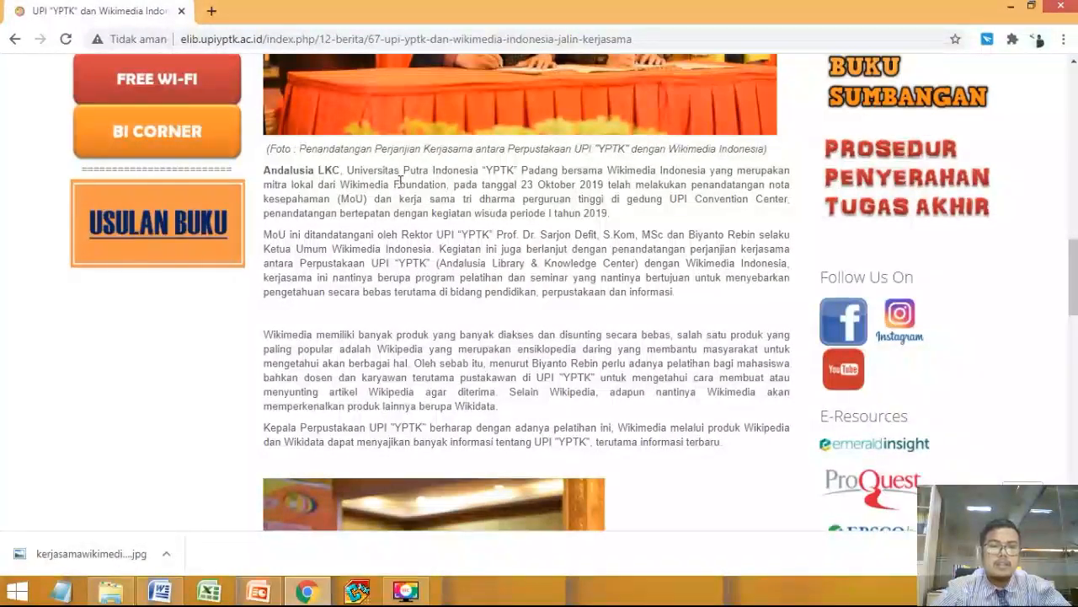
{"action": "left_click", "coordinate": [169, 592]}
{"action": "left_click", "coordinate": [168, 593]}
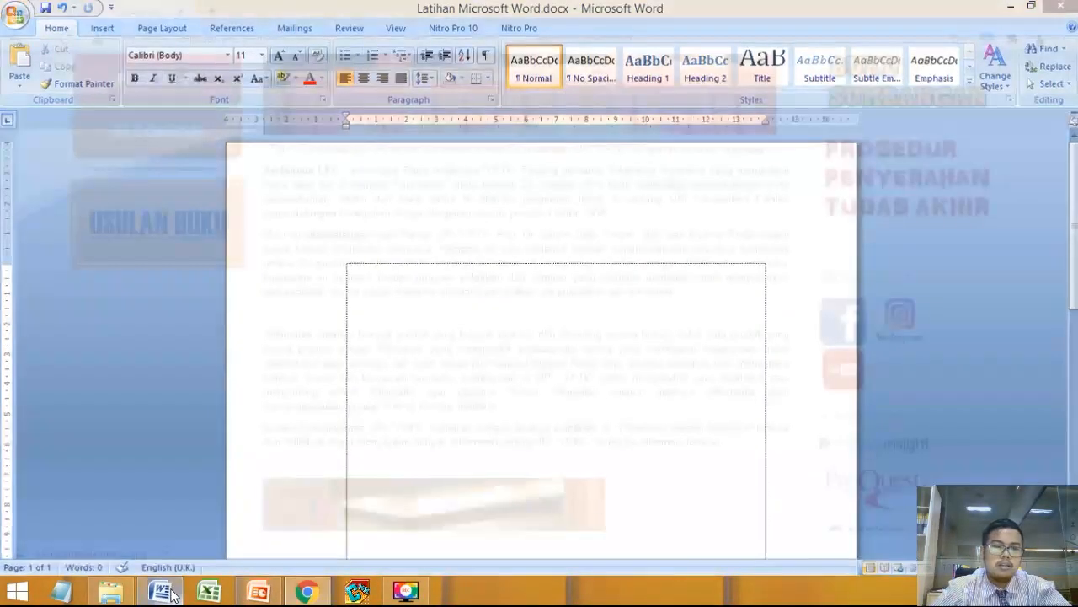
{"action": "left_click", "coordinate": [168, 592]}
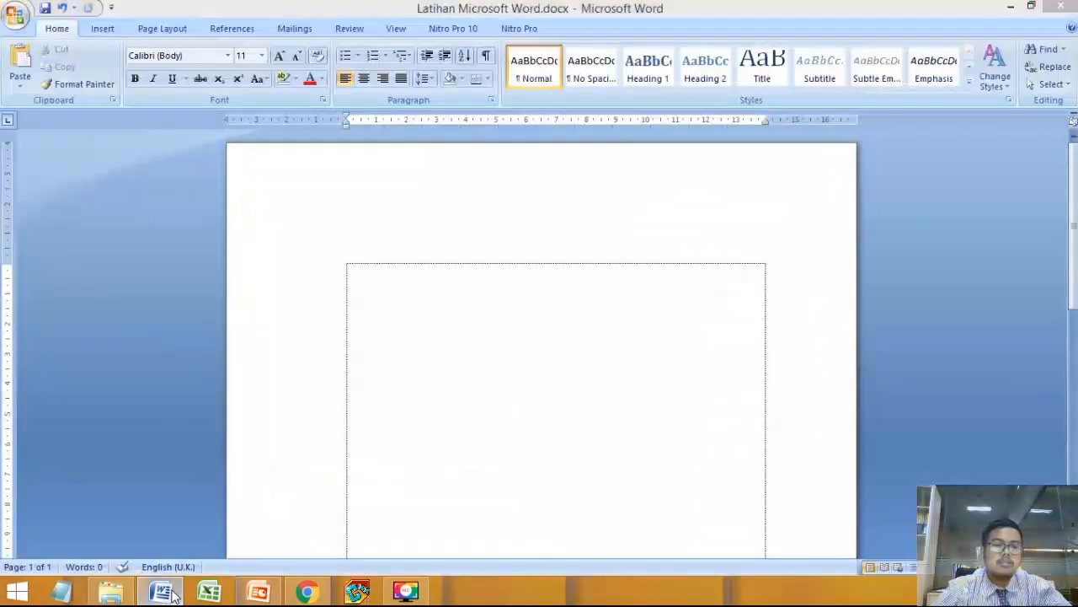
{"action": "left_click", "coordinate": [171, 594]}
{"action": "left_click", "coordinate": [171, 594]}
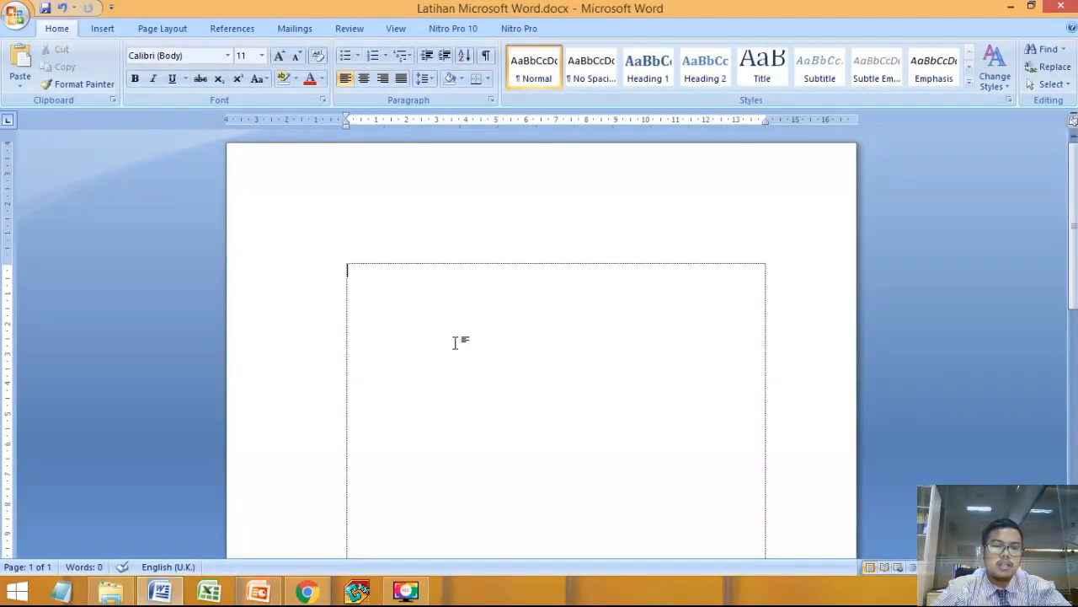
- View the text file contoh berita.txt from Local Disk (E:) and the article in Chrome, and return to Word
{"action": "left_click", "coordinate": [110, 593]}
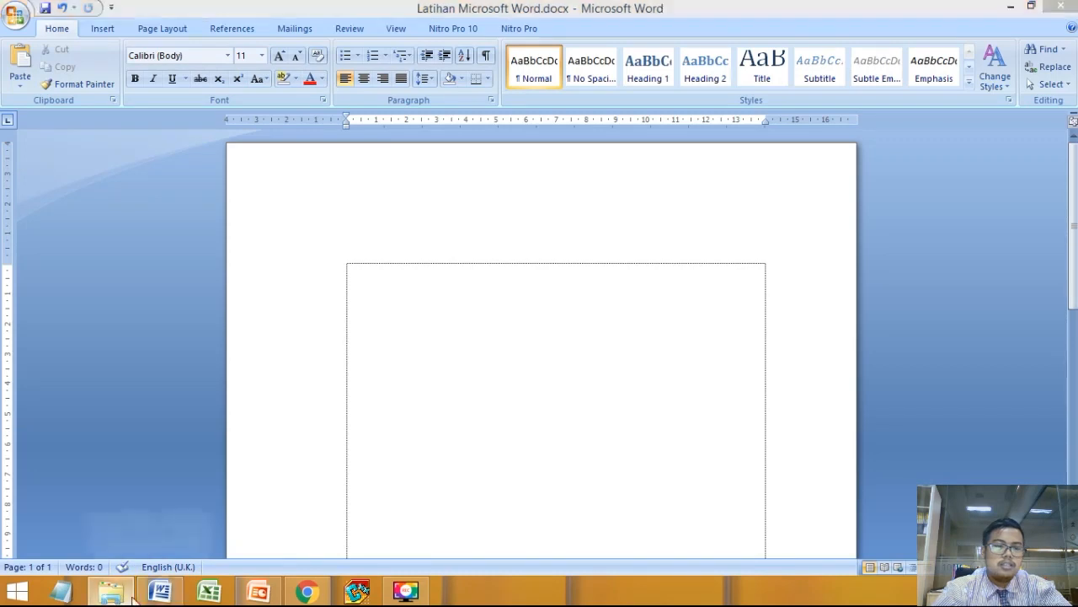
{"action": "double_click", "coordinate": [523, 222]}
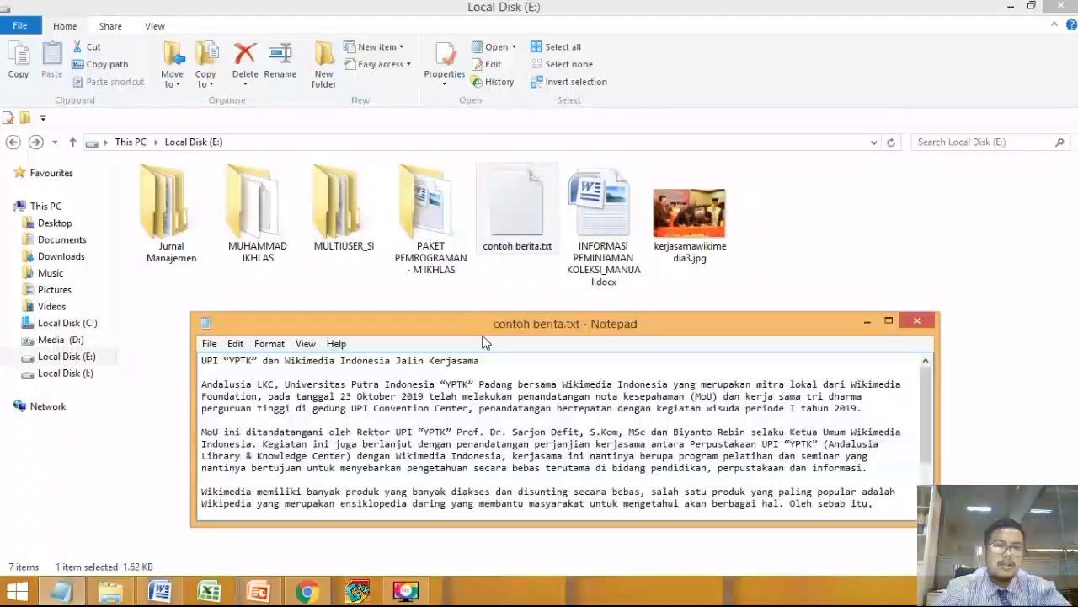
{"action": "left_click", "coordinate": [187, 402]}
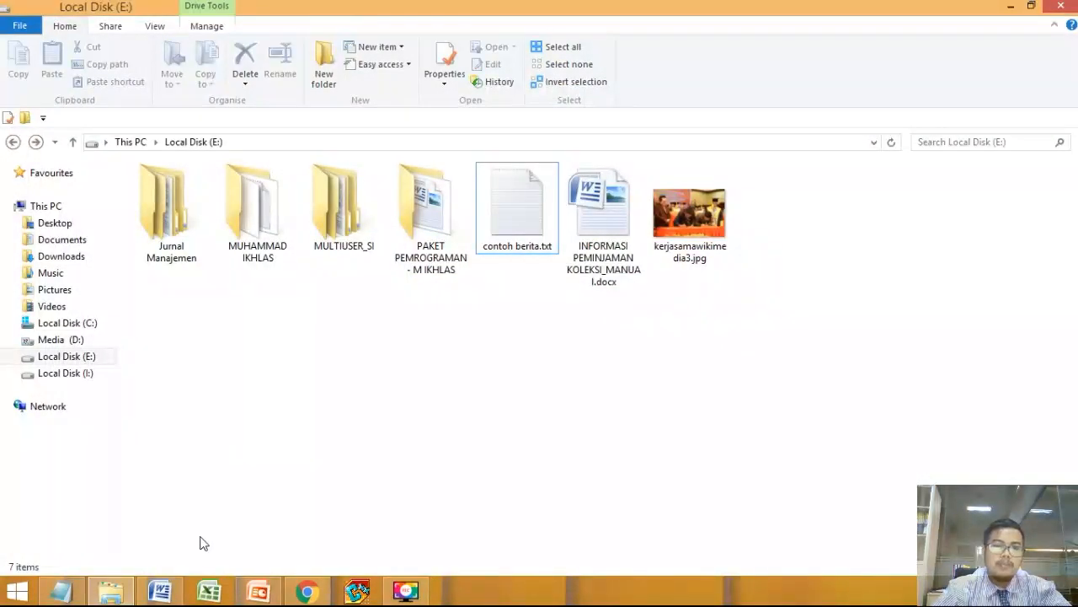
{"action": "left_click", "coordinate": [308, 592]}
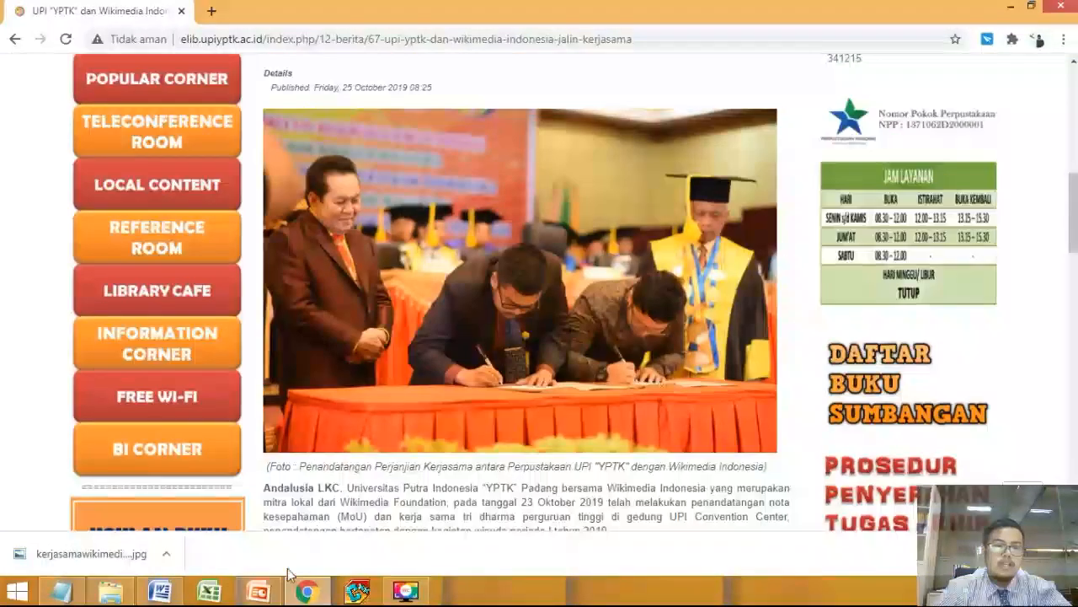
{"action": "left_click", "coordinate": [162, 593]}
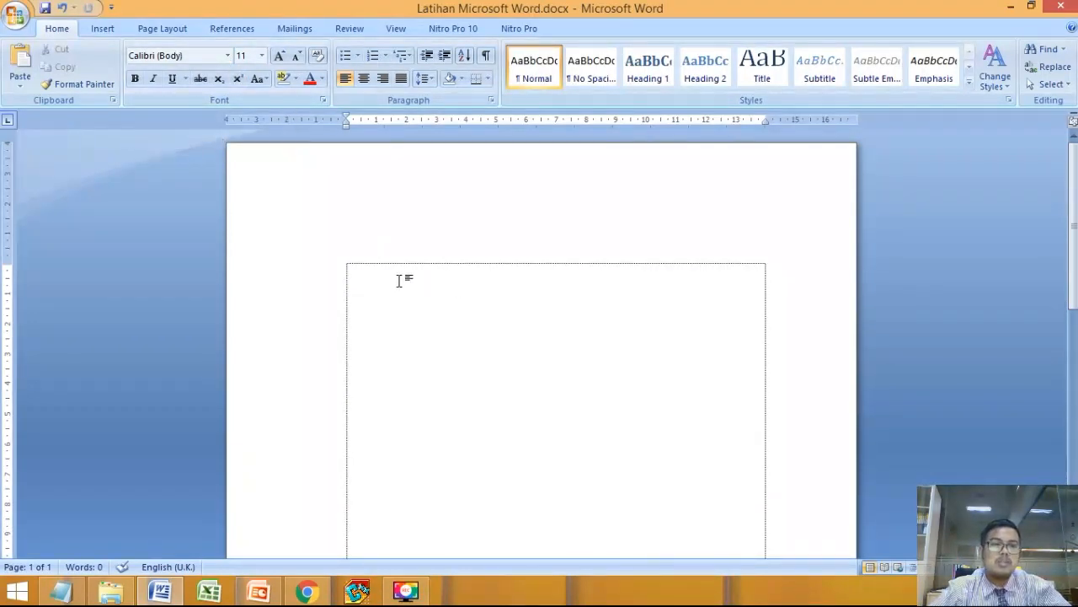
- Set the font of the blank document to Times New Roman, size 12
{"action": "left_click", "coordinate": [229, 56]}
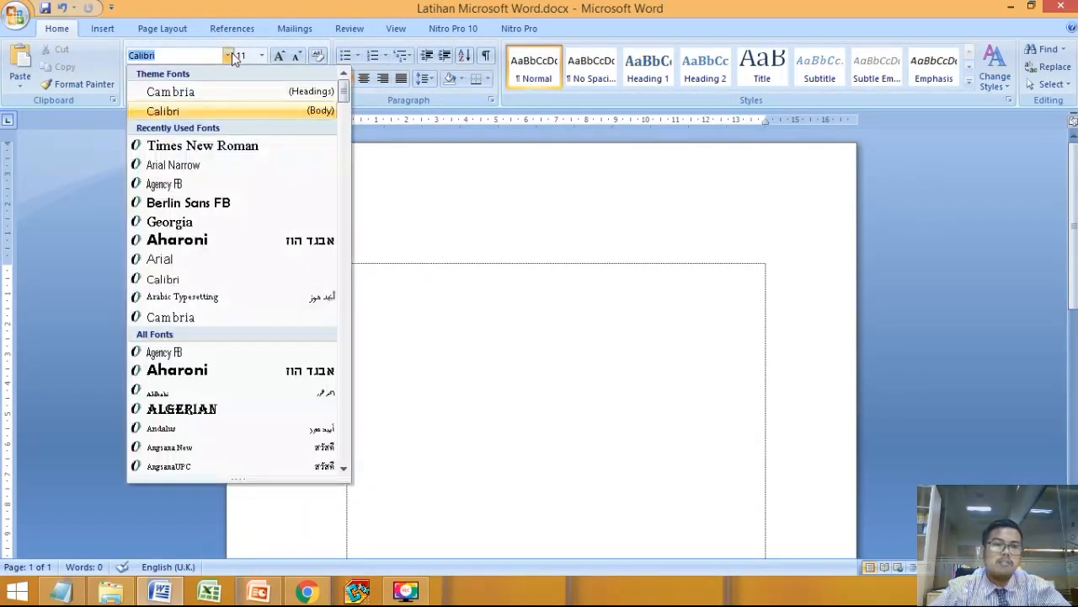
{"action": "left_click", "coordinate": [281, 150]}
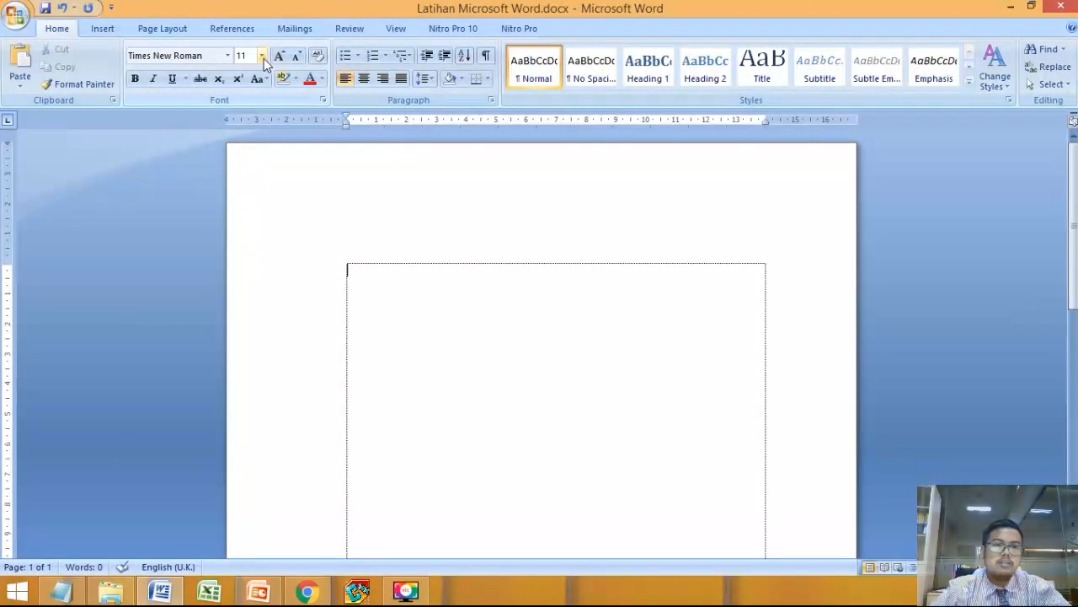
{"action": "left_click", "coordinate": [263, 57]}
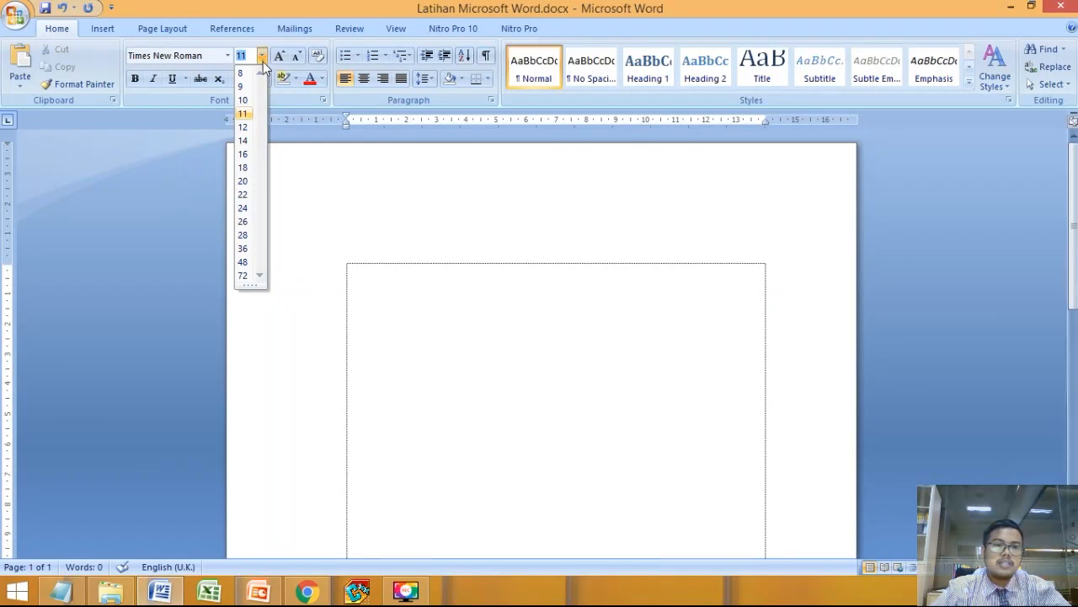
{"action": "left_click", "coordinate": [244, 129]}
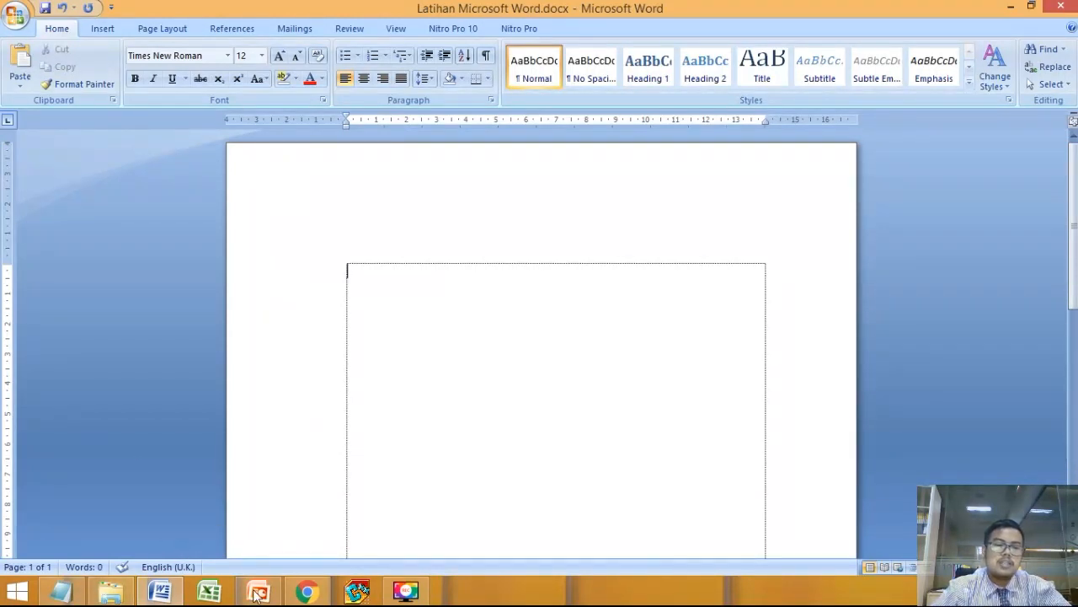
- Check the article's headline in Chrome and enter it in Word as the title: UPI “YPTK” dan Wikimedia Indonesia Jalin Kerjasama
{"action": "left_click", "coordinate": [306, 592]}
{"action": "scroll", "coordinate": [430, 408], "scroll_direction": "up", "scroll_amount": 4}
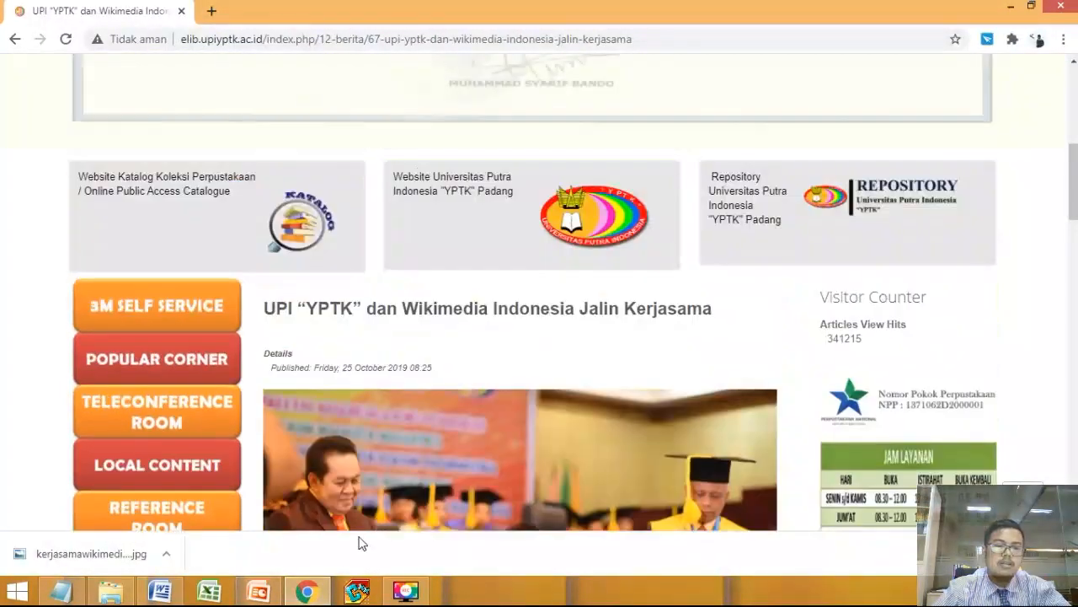
{"action": "left_click", "coordinate": [308, 595]}
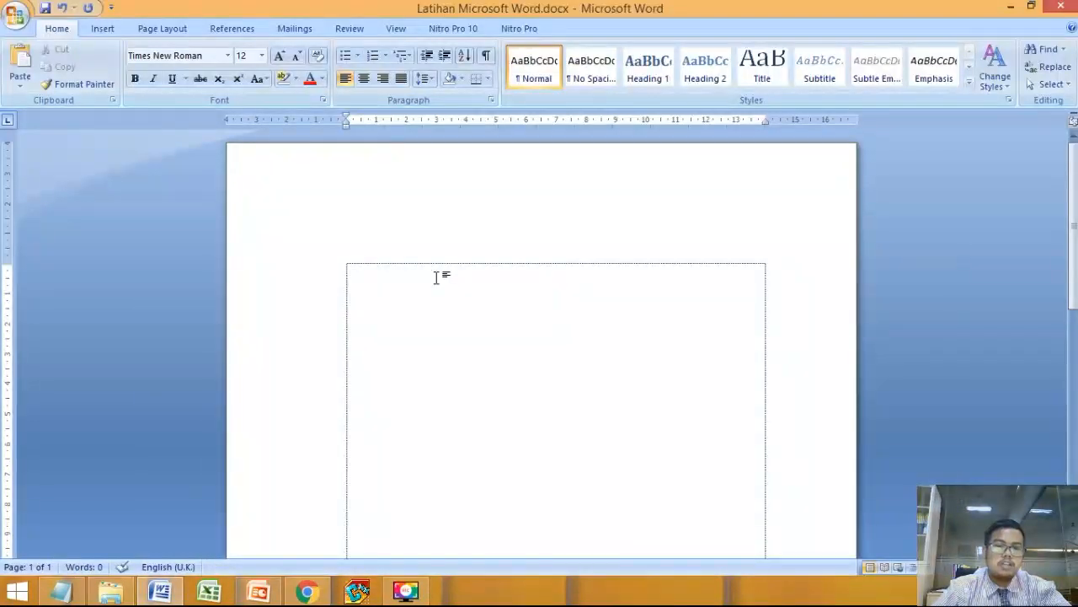
{"action": "type", "text": "UPI "}
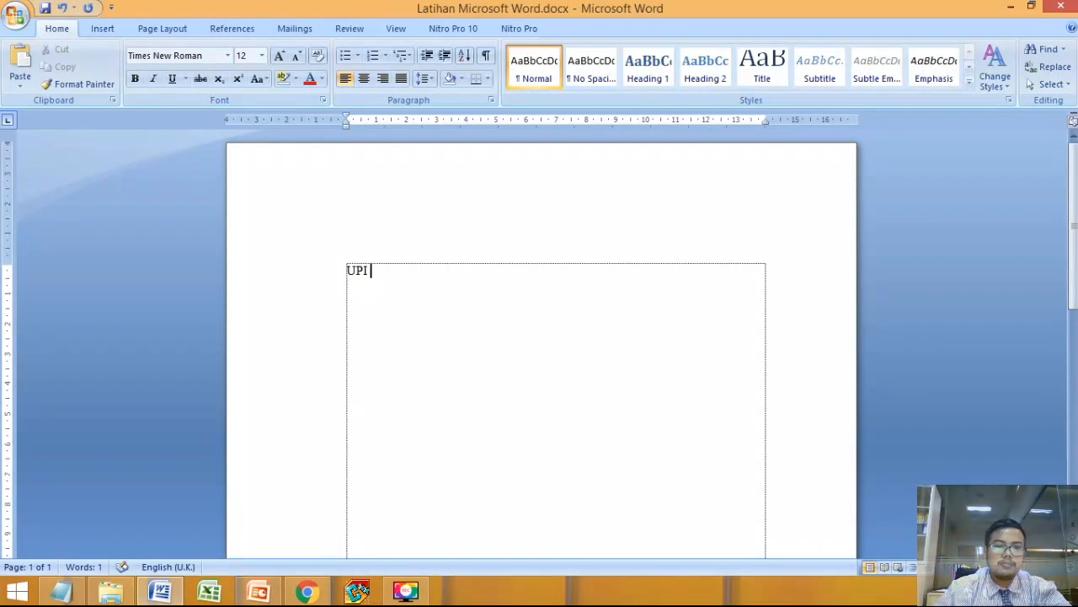
{"action": "type", "text": "\"YPTK\""}
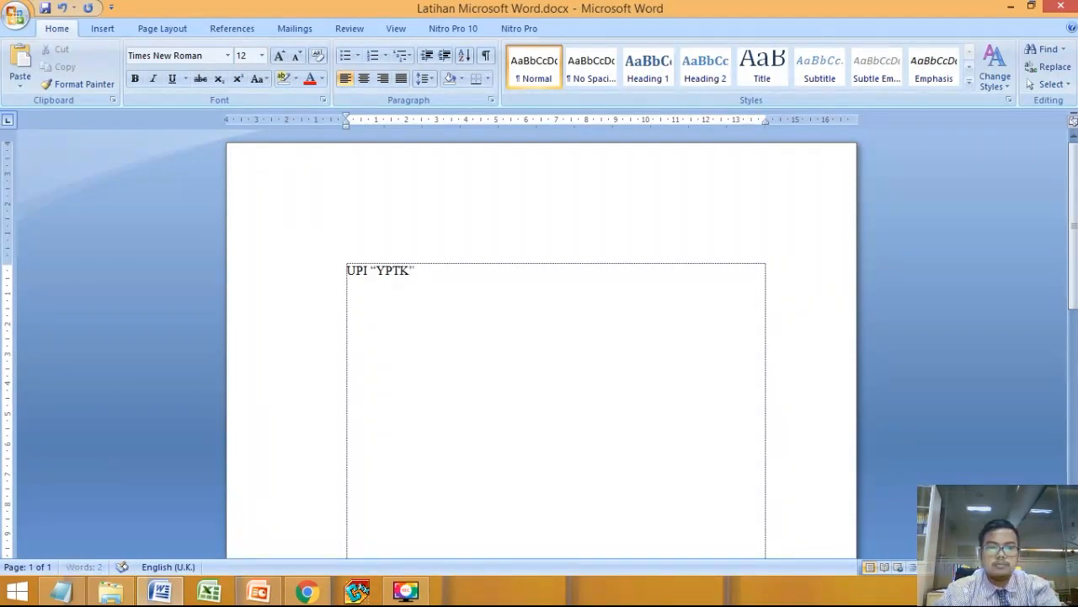
{"action": "type", "text": " dan Wi"}
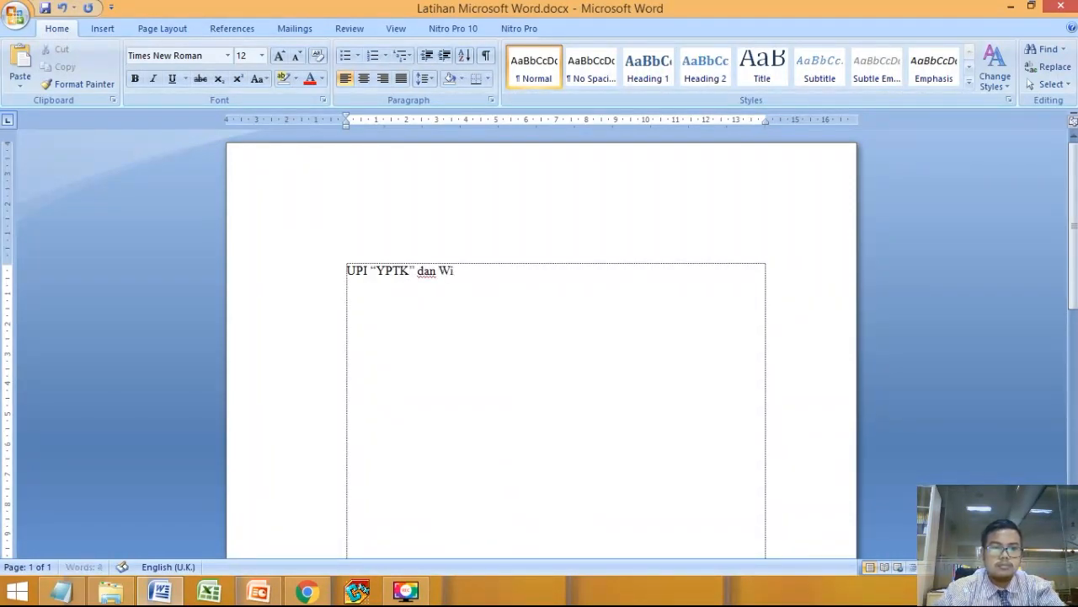
{"action": "type", "text": "kimedia Indo"}
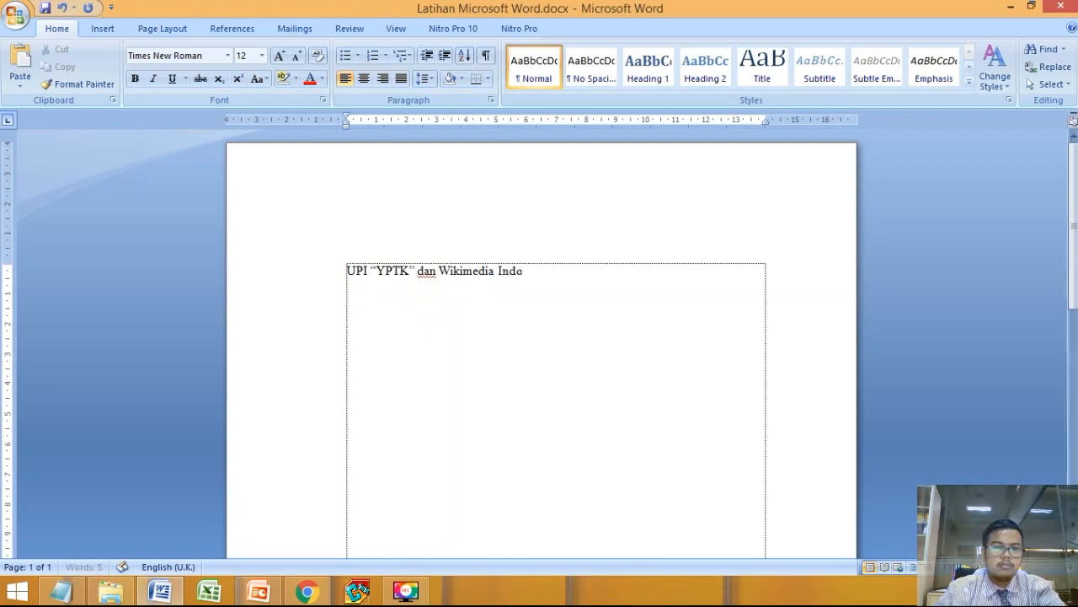
{"action": "type", "text": "nesia Jalin Kerjasama"}
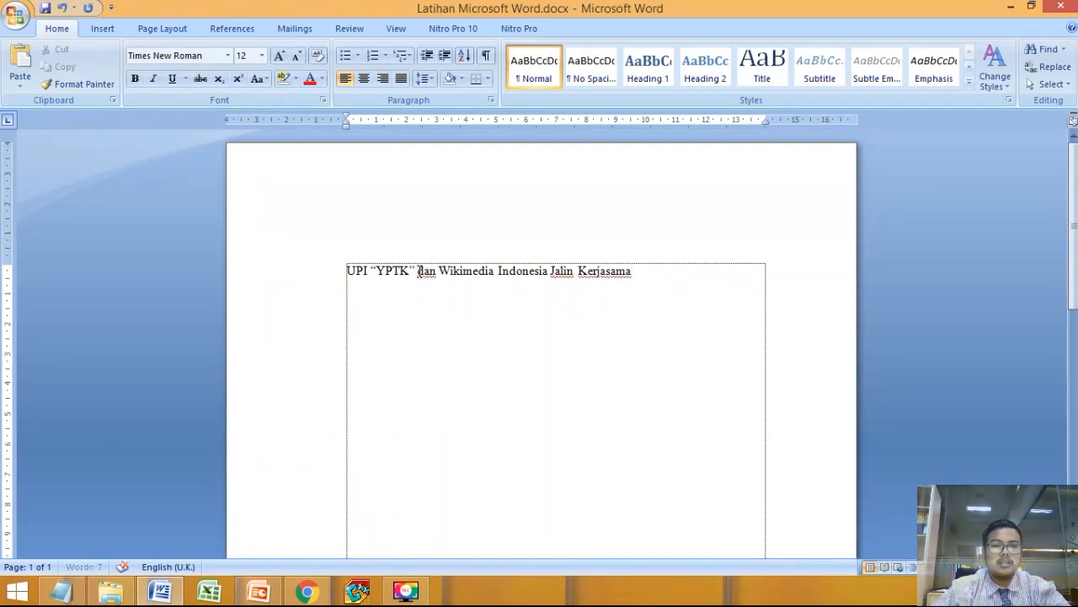
- Make the whole title line bold
{"action": "triple_click", "coordinate": [419, 271]}
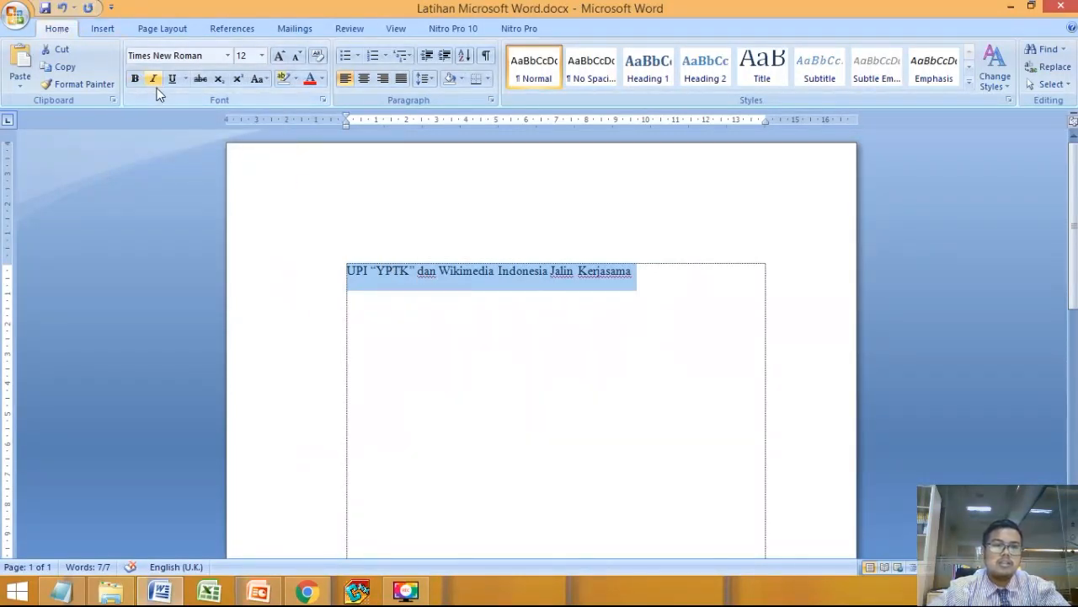
{"action": "left_click", "coordinate": [136, 80]}
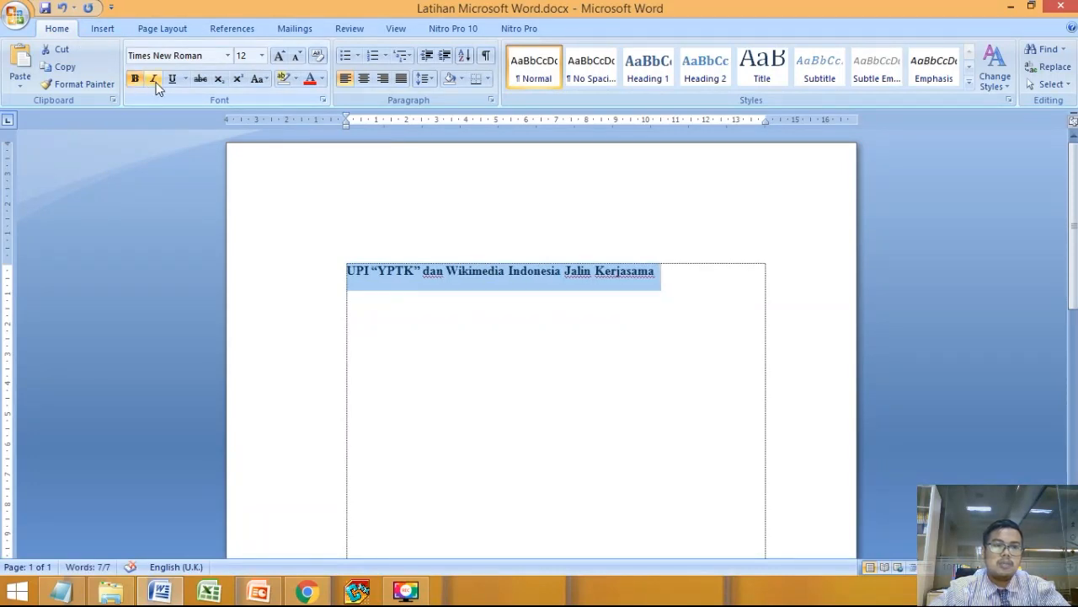
- Try italic and underline formatting on the title, removing each again
{"action": "left_click", "coordinate": [154, 80]}
{"action": "left_click", "coordinate": [154, 80]}
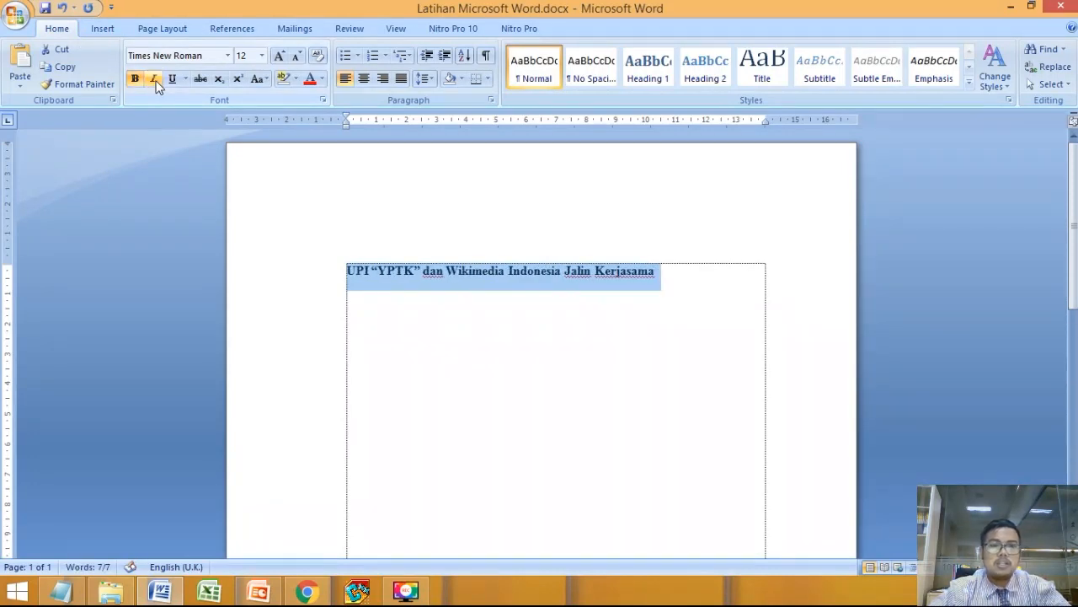
{"action": "left_click", "coordinate": [173, 79]}
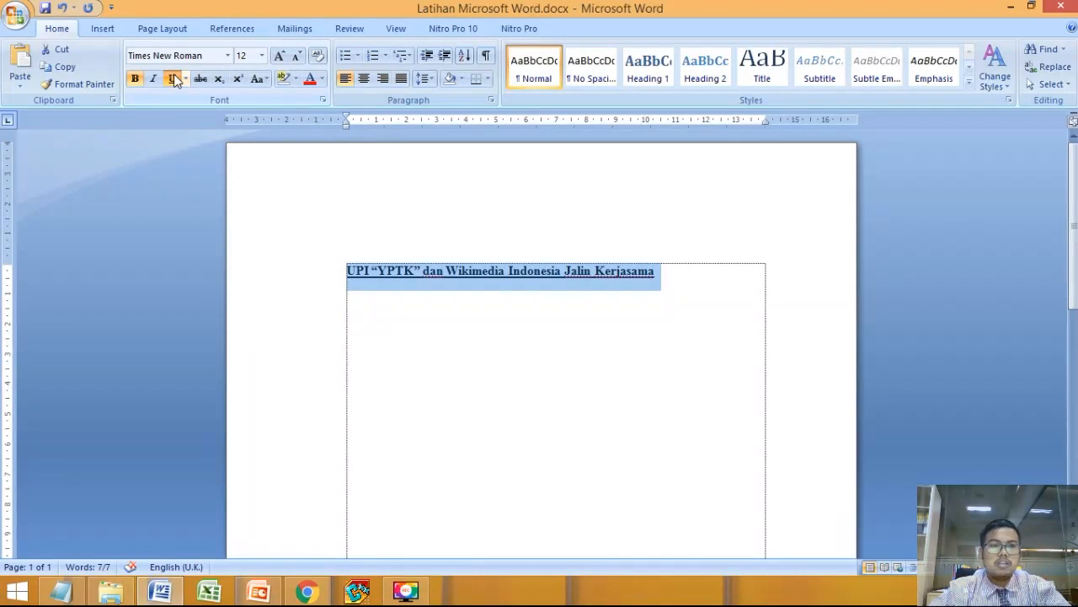
{"action": "left_click", "coordinate": [173, 78]}
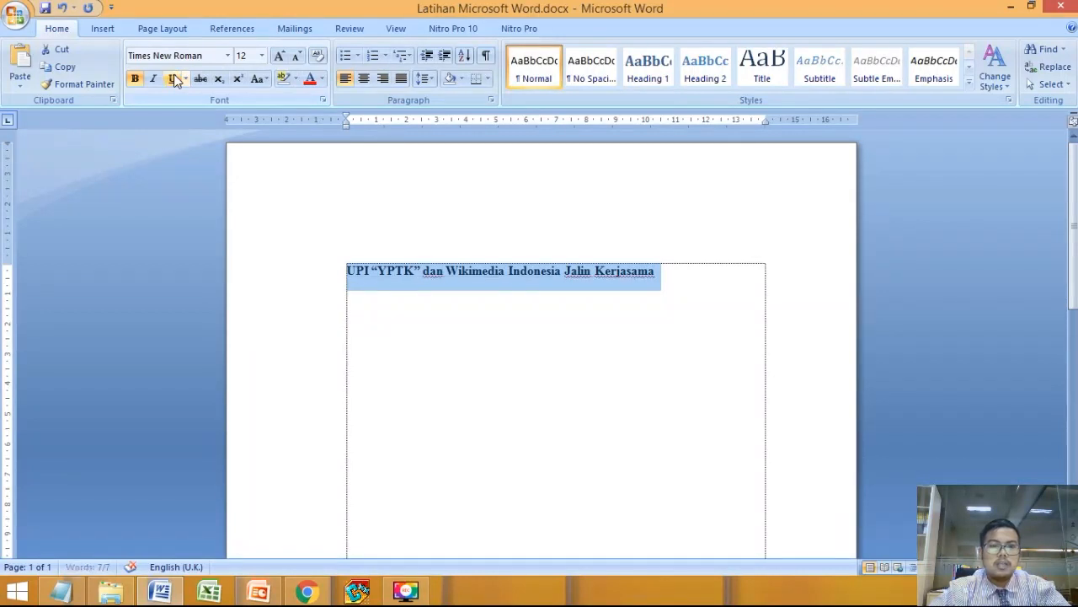
- Set the title's font size to 16
{"action": "left_click", "coordinate": [262, 55]}
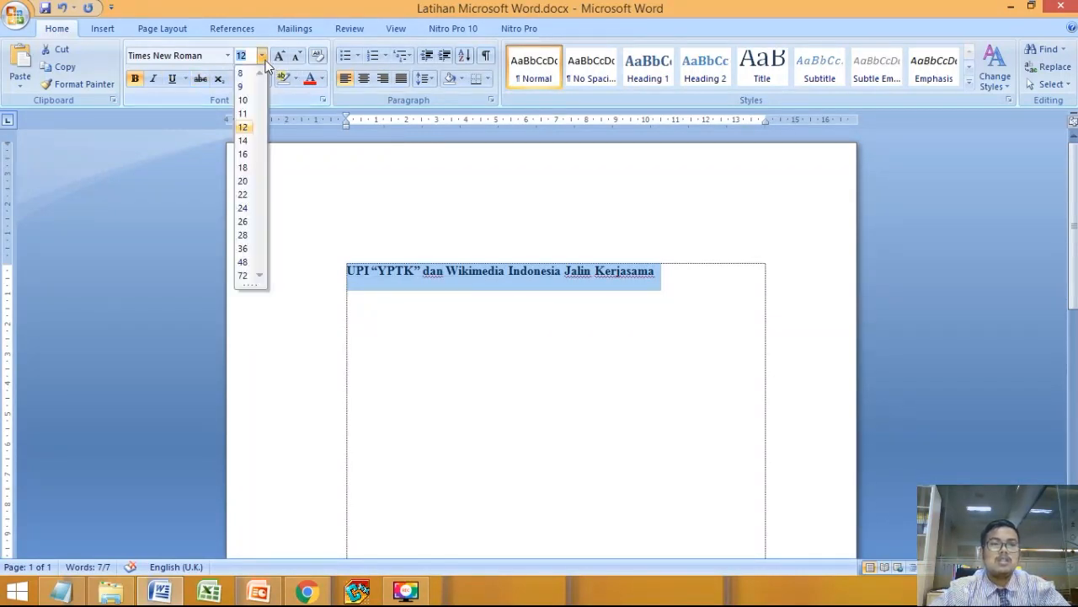
{"action": "left_click", "coordinate": [244, 154]}
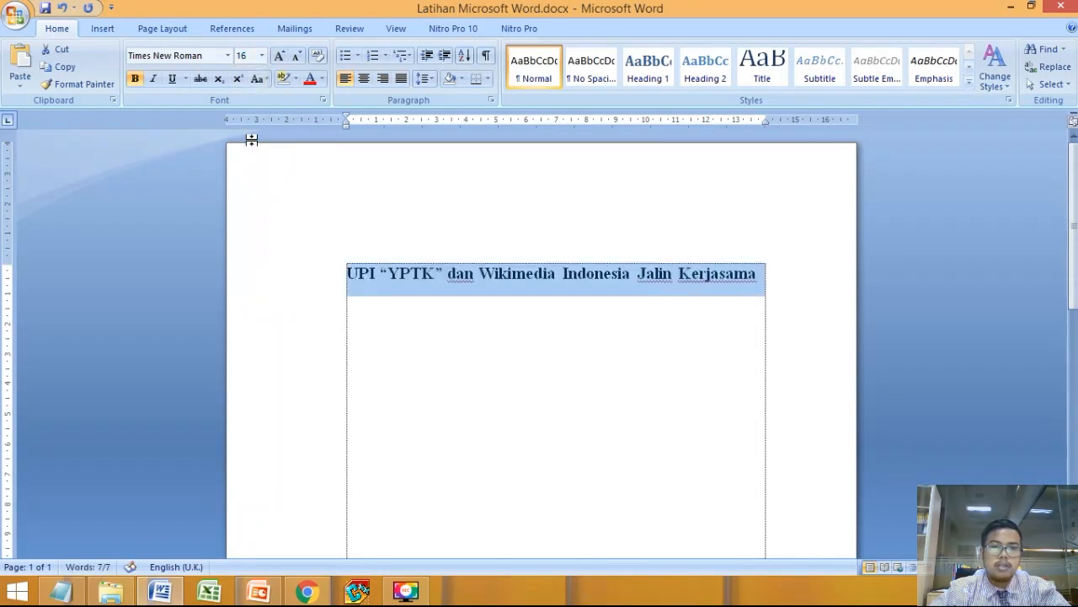
- Try the UPPERCASE, Sentence case and Capitalize Each Word options on the title
{"action": "left_click", "coordinate": [258, 79]}
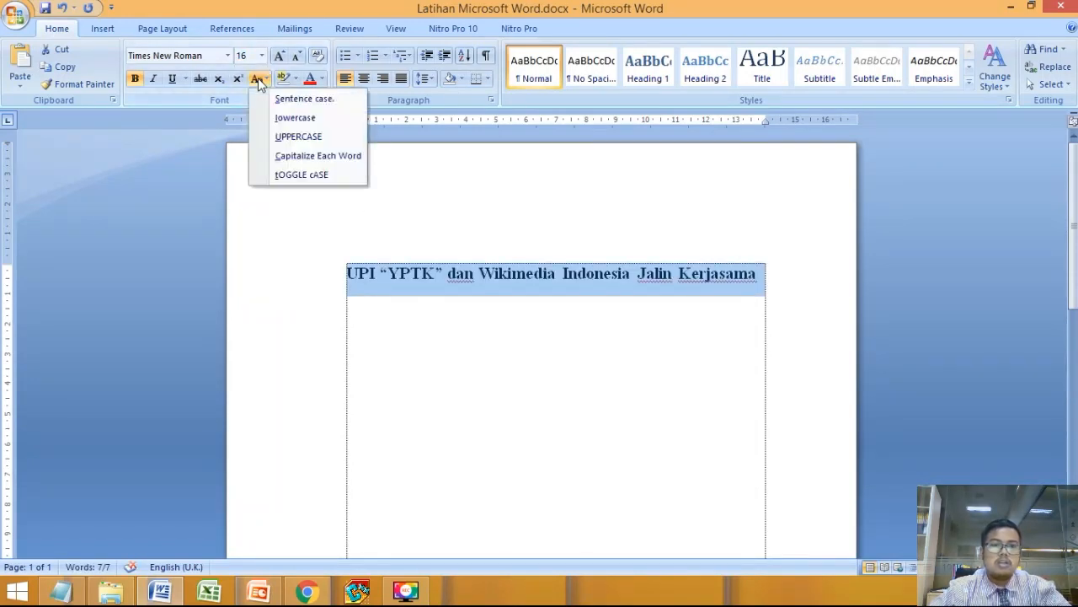
{"action": "left_click", "coordinate": [257, 79]}
{"action": "left_click", "coordinate": [258, 79]}
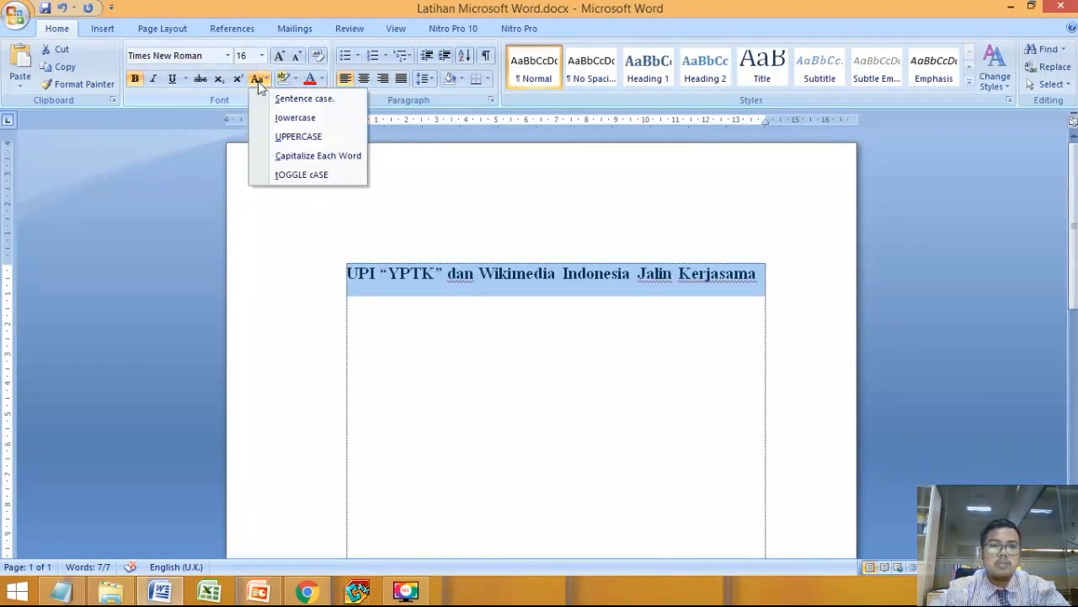
{"action": "left_click", "coordinate": [290, 137]}
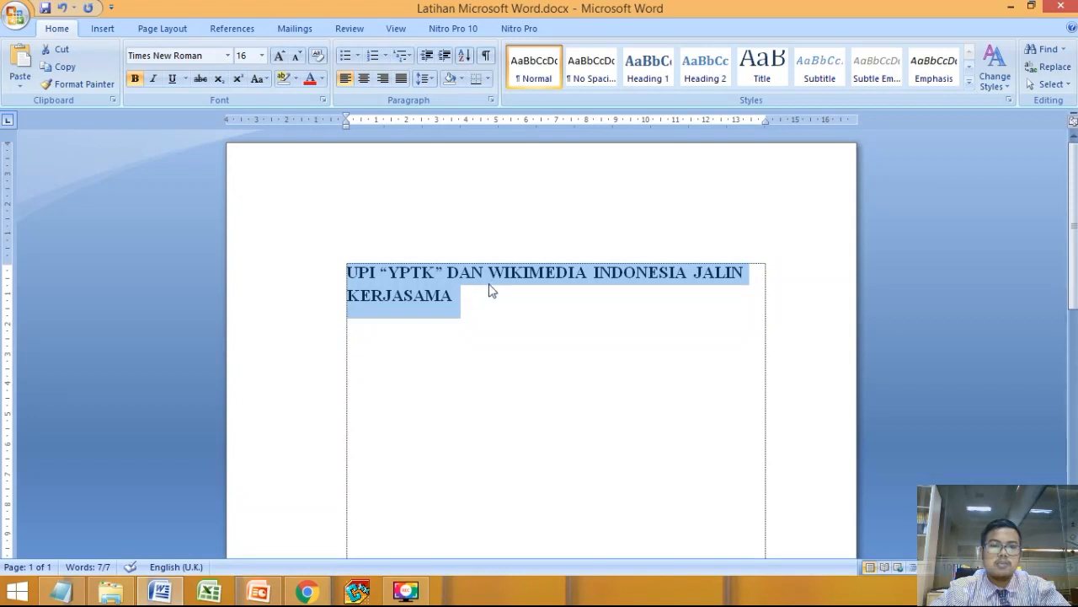
{"action": "left_click", "coordinate": [256, 79]}
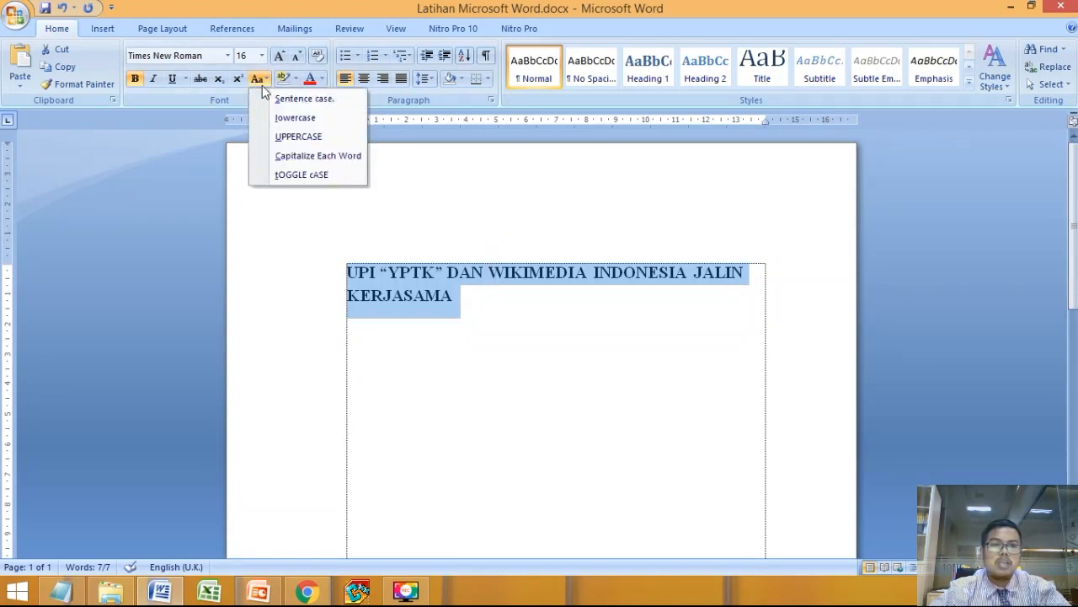
{"action": "left_click", "coordinate": [322, 103]}
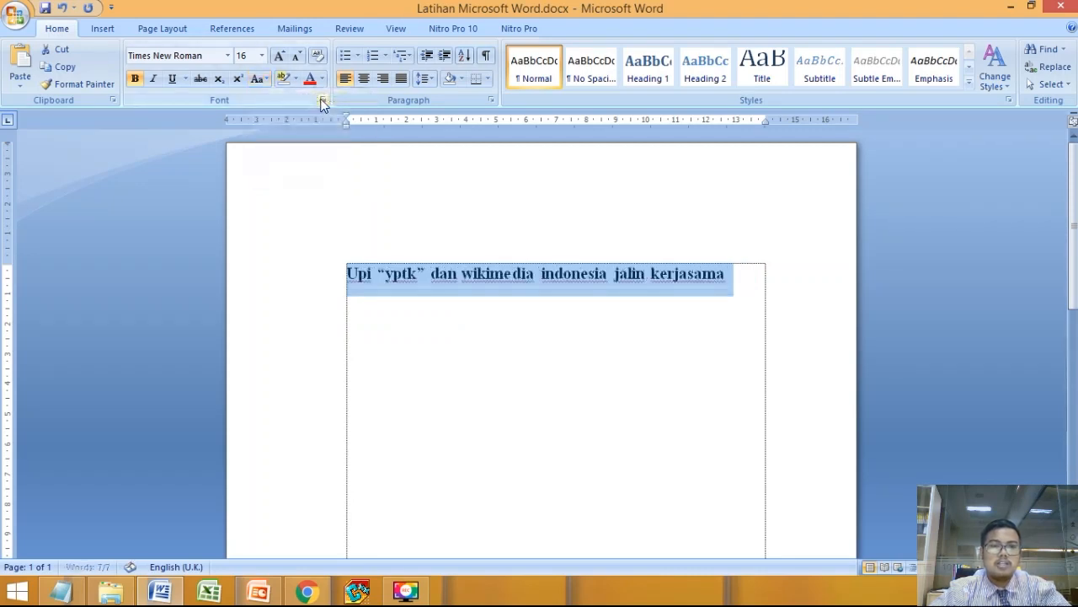
{"action": "left_click", "coordinate": [258, 81]}
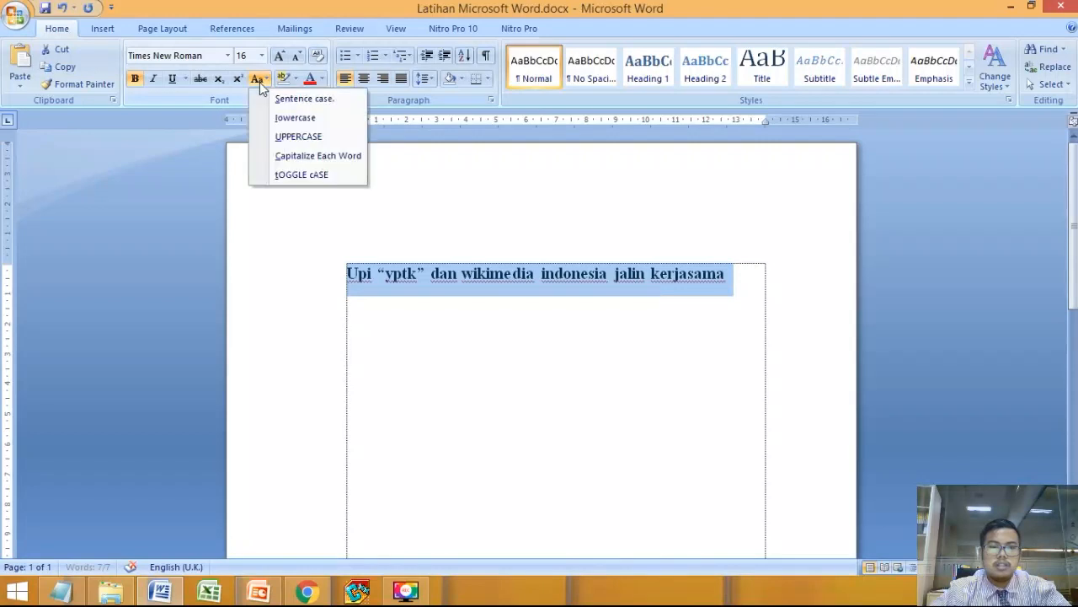
{"action": "left_click", "coordinate": [305, 158]}
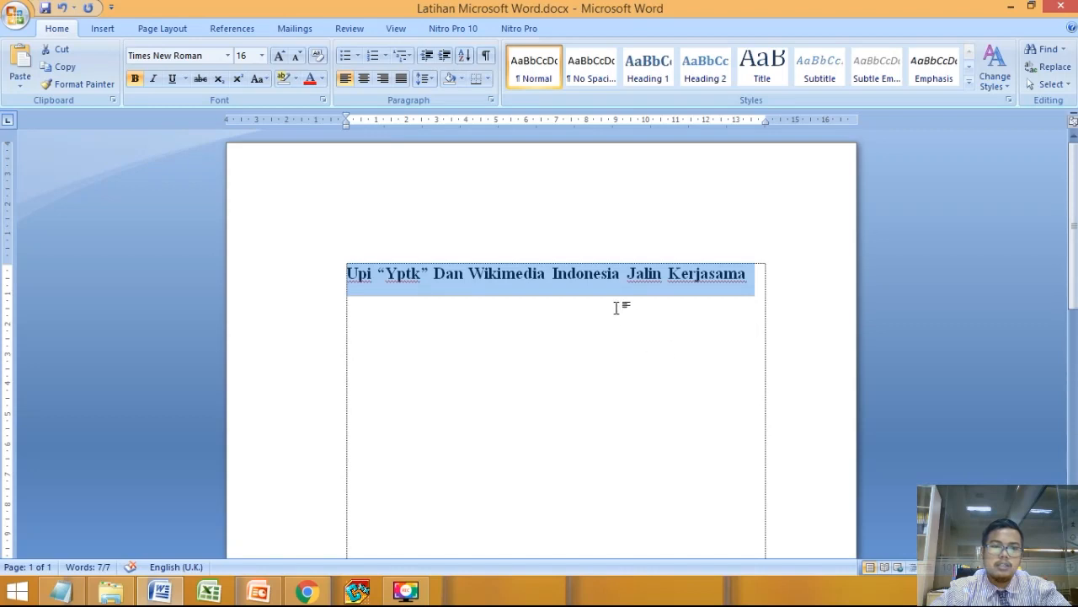
- Try replacing the lowercase letters of “Yptk” in the title with capitals, and undo that edit
{"action": "left_click", "coordinate": [632, 277]}
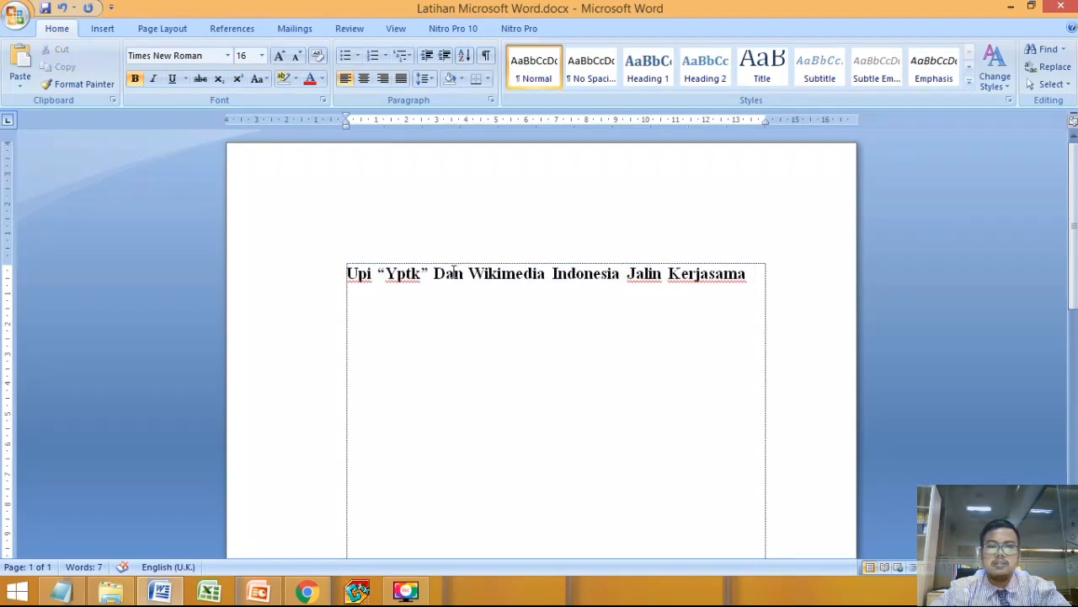
{"action": "left_click_drag", "start_coordinate": [421, 274], "coordinate": [397, 275]}
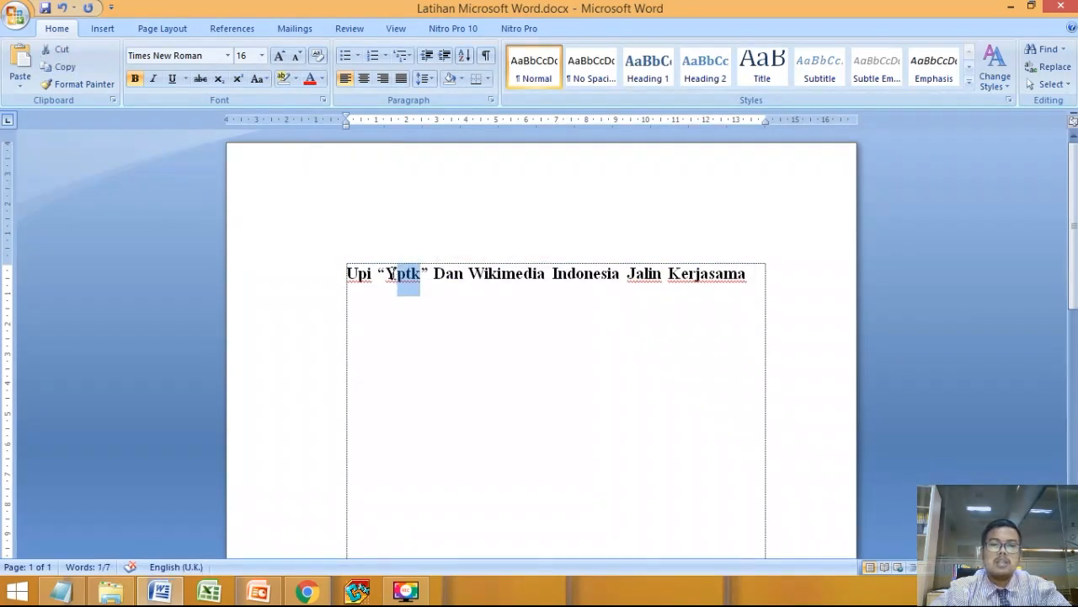
{"action": "type", "text": "PT"}
{"action": "key", "text": "BackSpace"}
{"action": "key", "text": "BackSpace"}
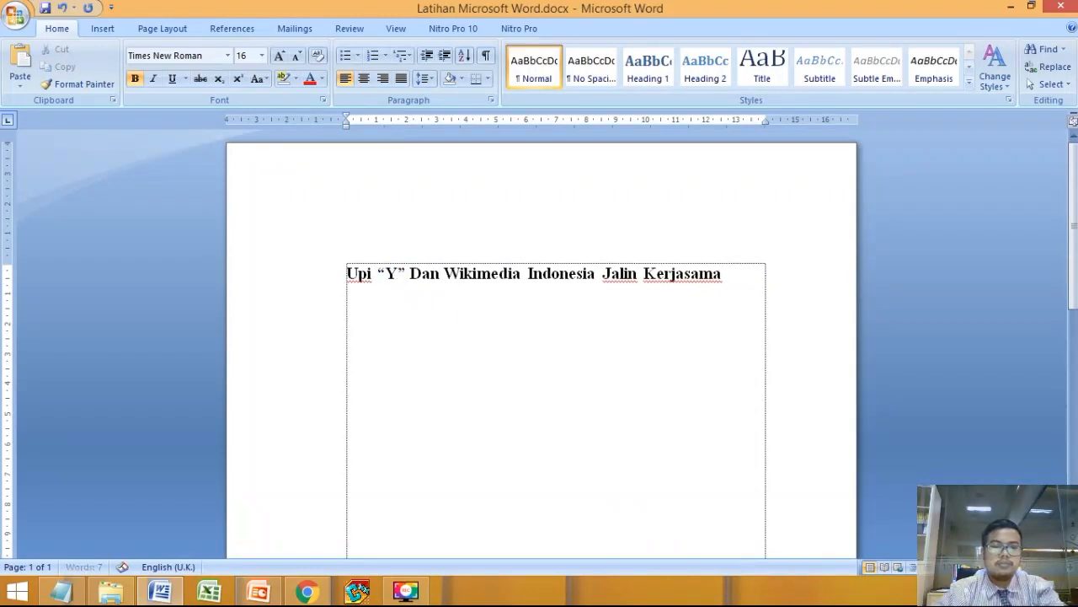
{"action": "type", "text": "P"}
{"action": "key", "text": "ctrl+z"}
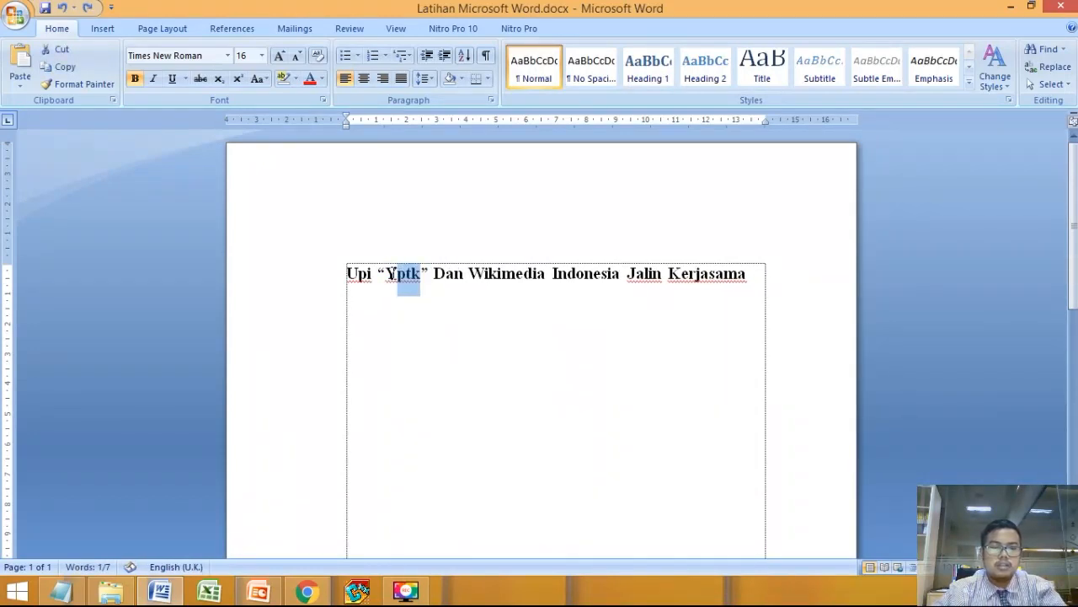
- Undo all the case changes on the title, keeping its font size at 16
{"action": "left_click", "coordinate": [64, 8]}
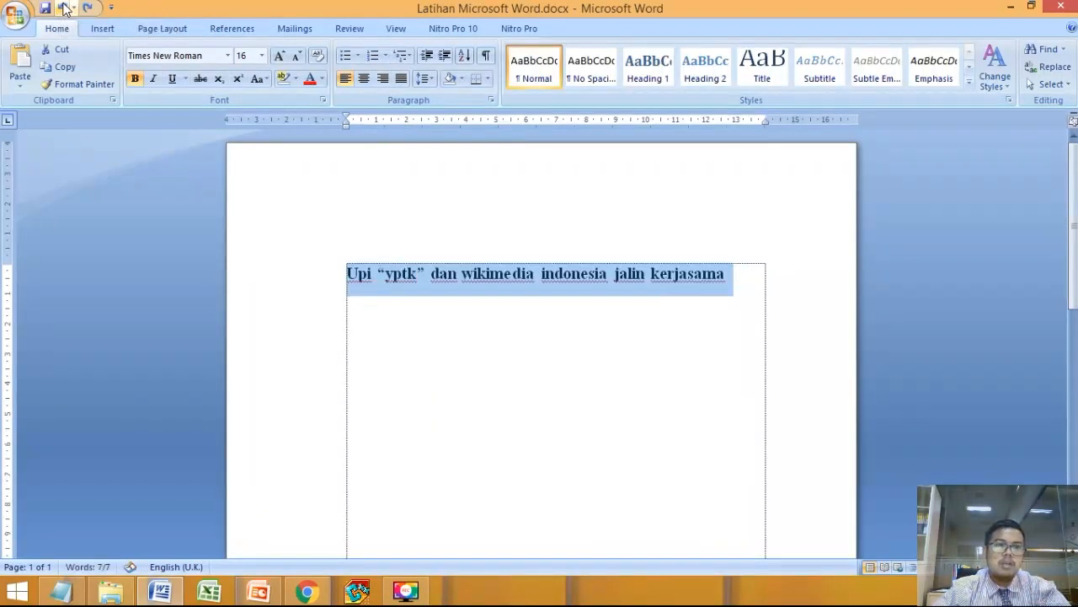
{"action": "left_click", "coordinate": [64, 8]}
{"action": "left_click", "coordinate": [64, 8]}
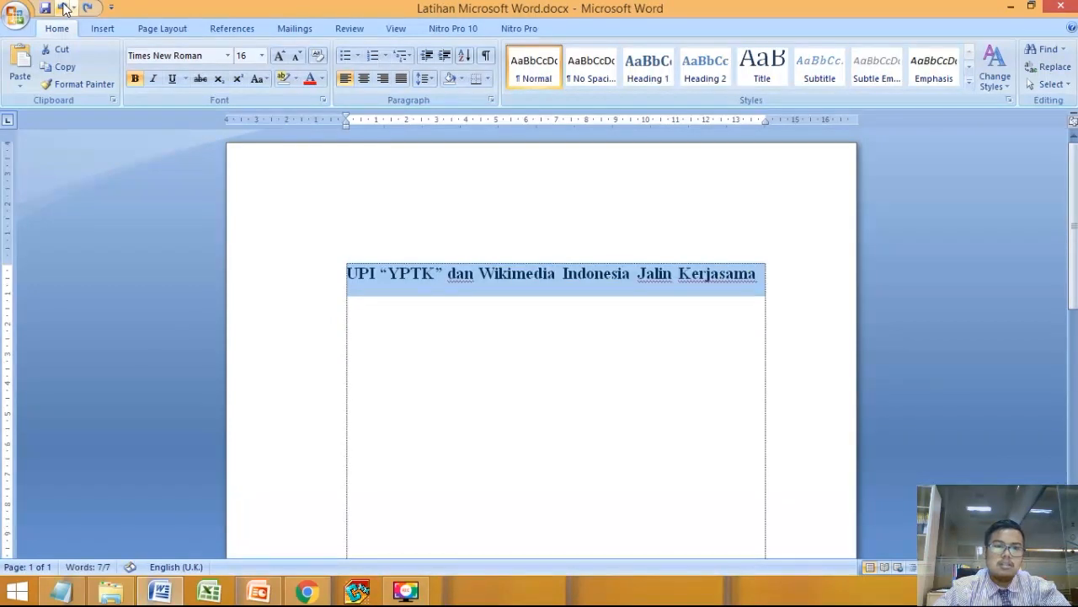
{"action": "left_click", "coordinate": [64, 8]}
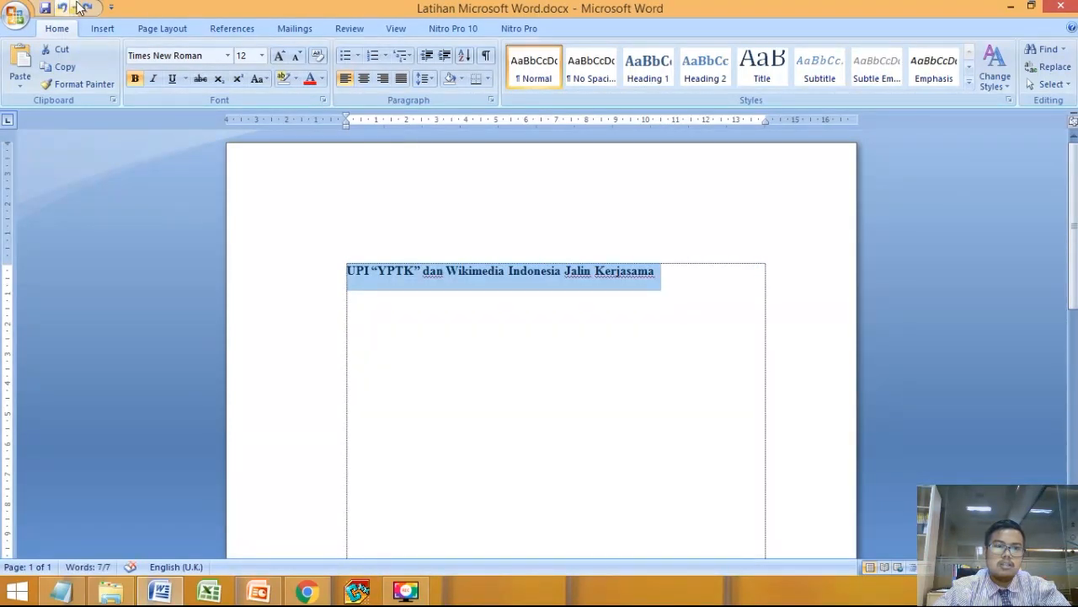
{"action": "left_click", "coordinate": [89, 8]}
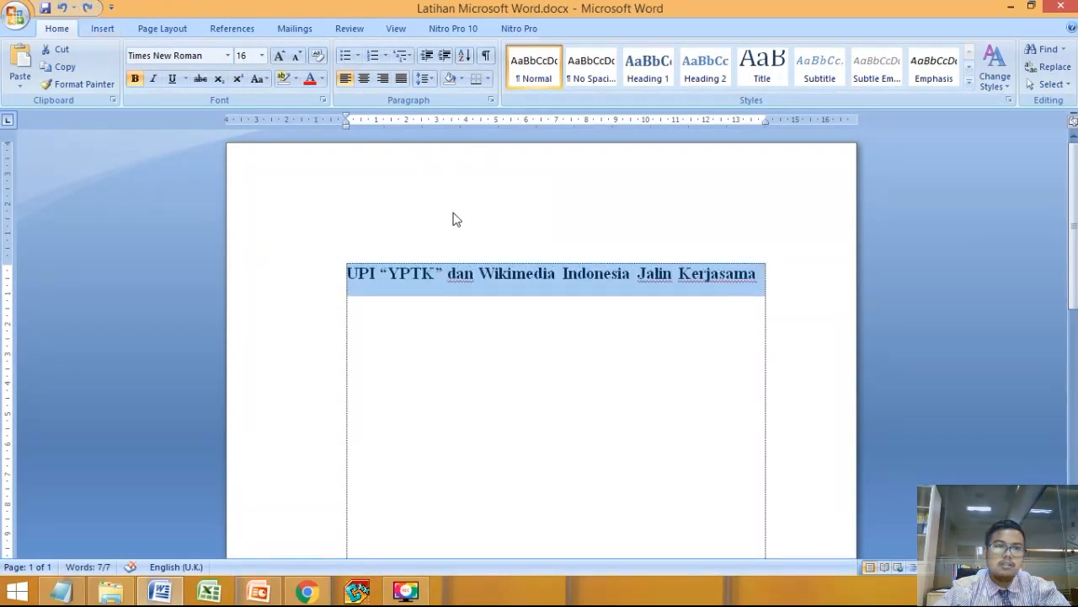
- Center the title line horizontally
{"action": "left_click", "coordinate": [363, 79]}
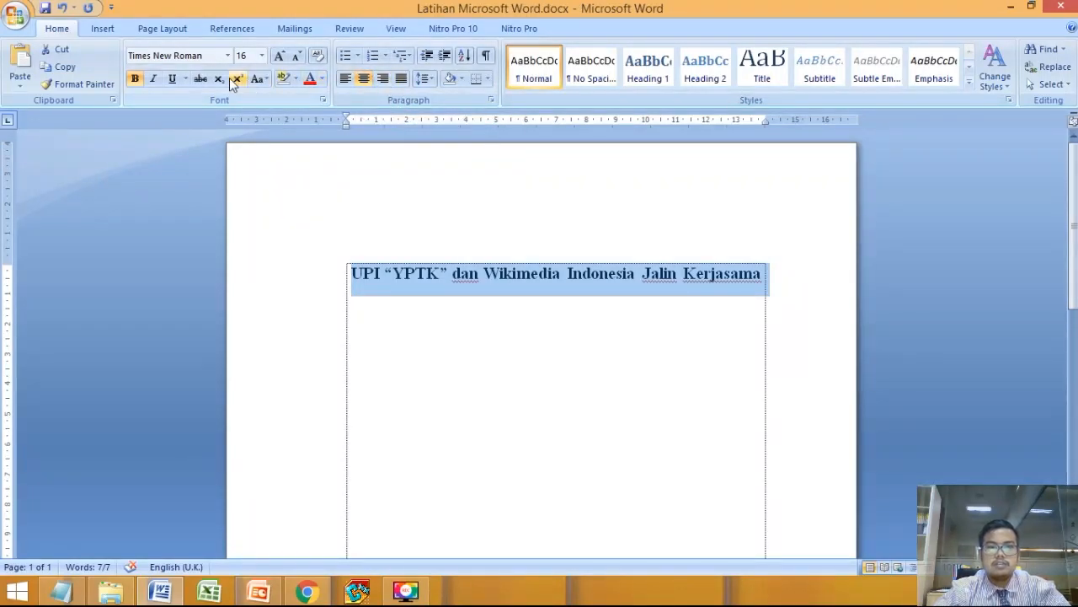
{"action": "left_click", "coordinate": [475, 220]}
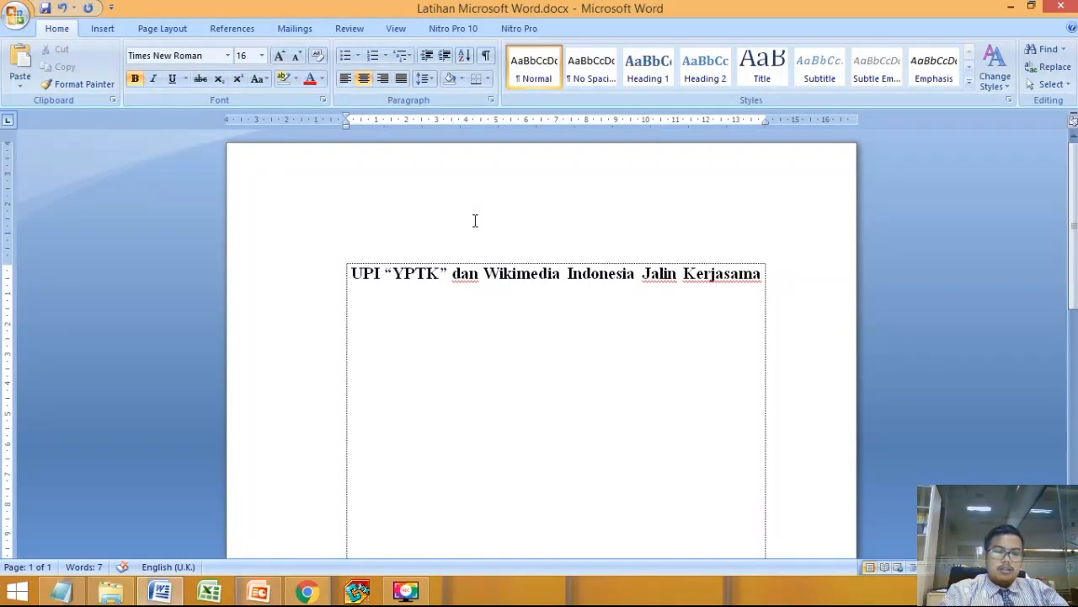
- Paste the copied body text of the news article below the title and look through it
{"action": "key", "text": "ctrl+v"}
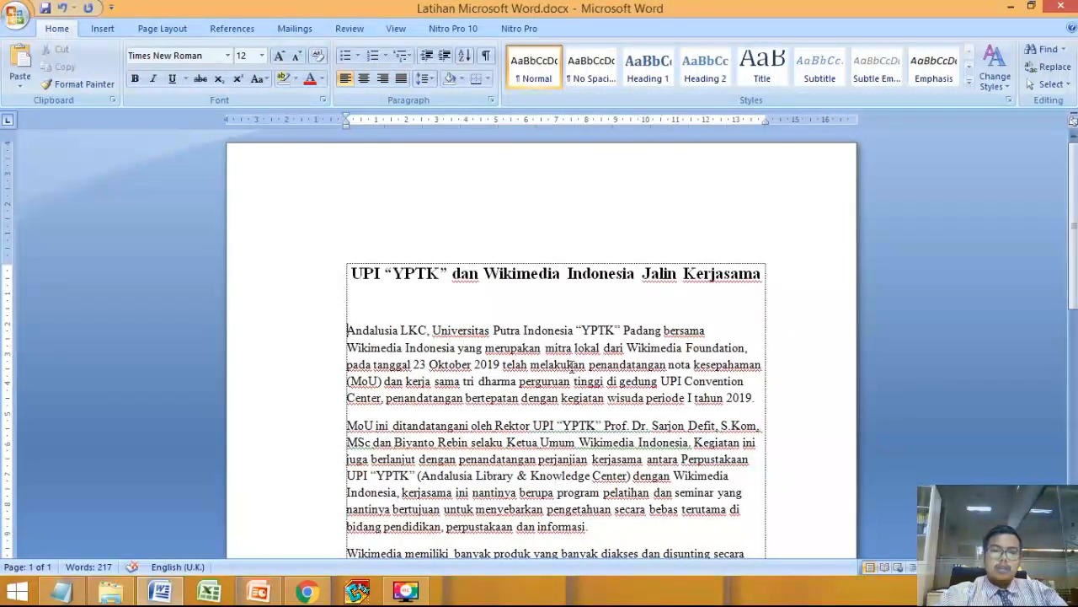
{"action": "scroll", "coordinate": [571, 365], "scroll_direction": "down", "scroll_amount": 6}
{"action": "scroll", "coordinate": [566, 361], "scroll_direction": "up", "scroll_amount": 6}
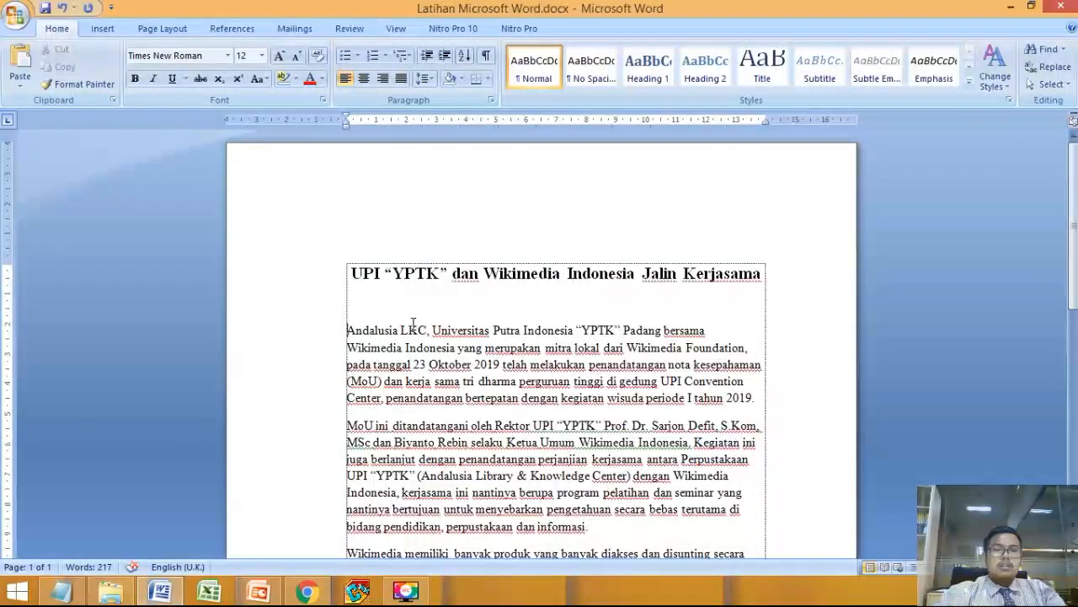
- Make the opening words “Andalusia LKC,” of the first body paragraph bold
{"action": "left_click_drag", "start_coordinate": [433, 330], "coordinate": [347, 330]}
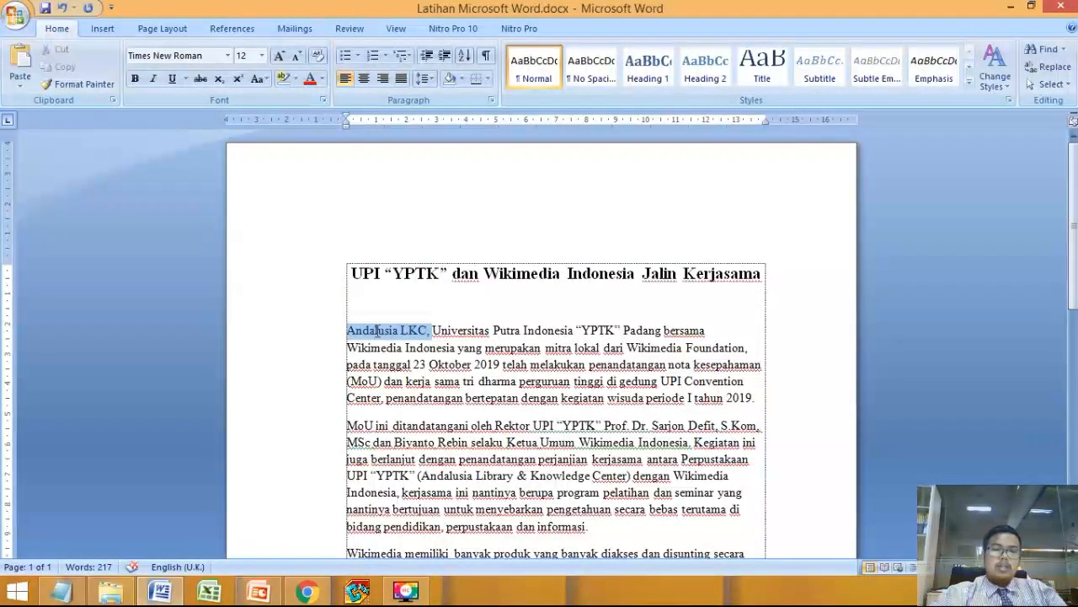
{"action": "left_click", "coordinate": [132, 80]}
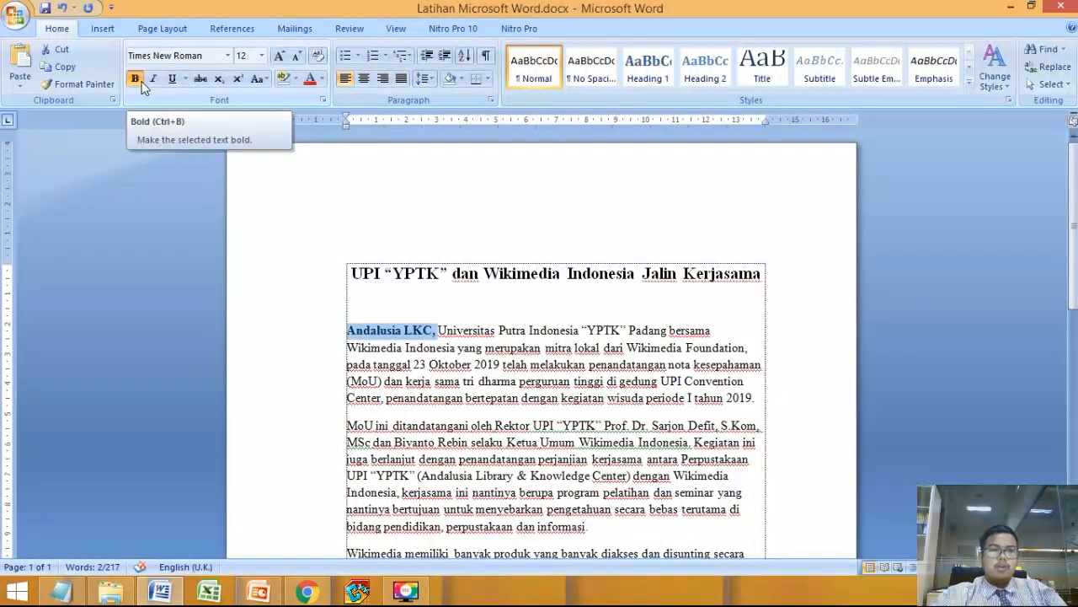
{"action": "left_click", "coordinate": [596, 426]}
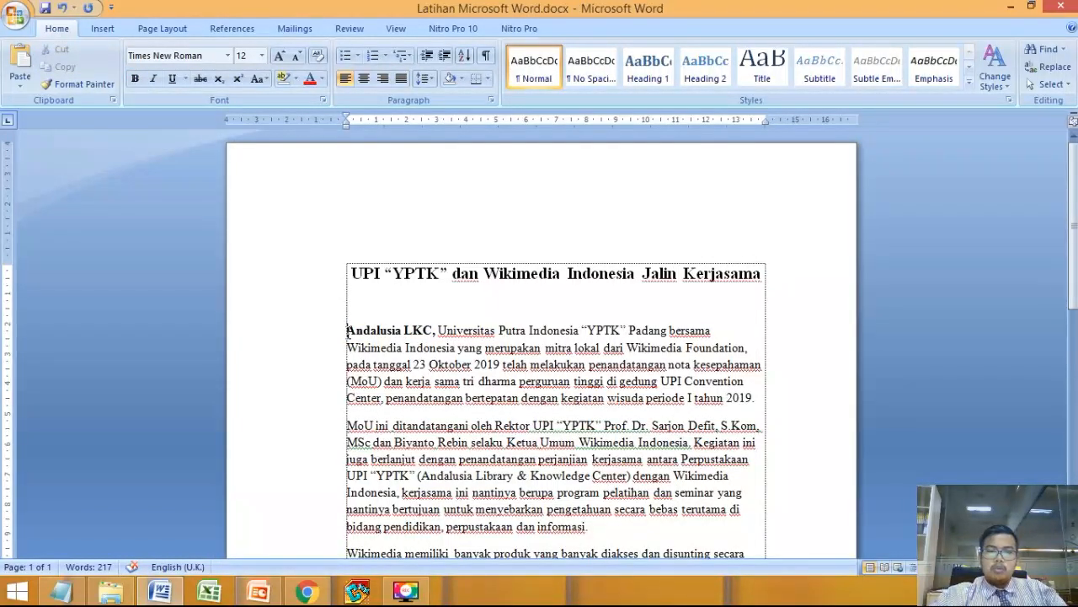
- Try centered and right alignment on all body paragraphs below the title, and finish with them justified
{"action": "left_click_drag", "start_coordinate": [348, 330], "coordinate": [358, 332]}
{"action": "left_click", "coordinate": [424, 398]}
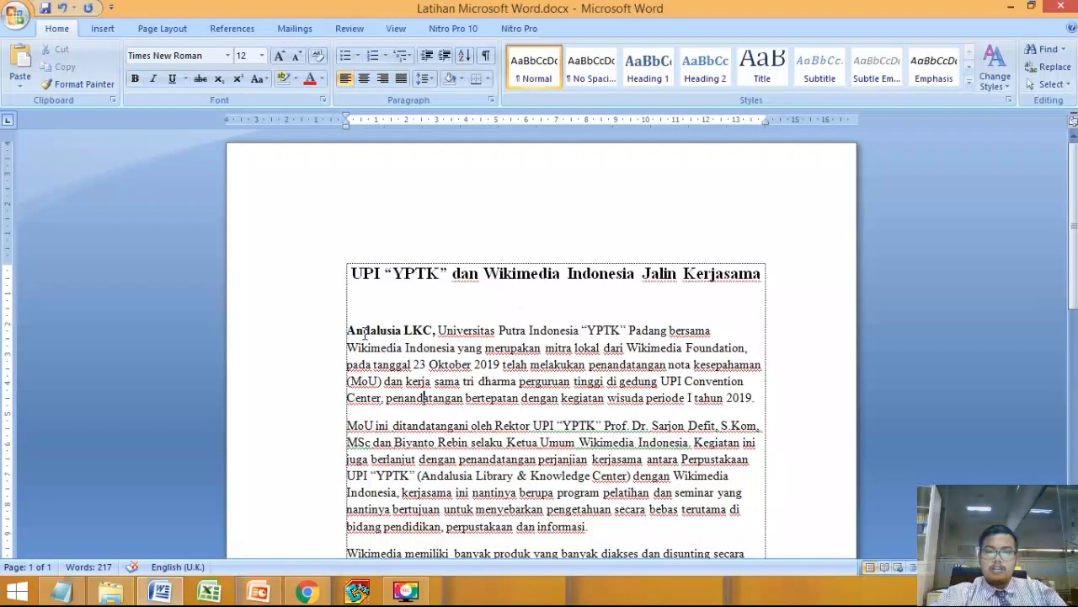
{"action": "left_click_drag", "start_coordinate": [348, 333], "coordinate": [770, 377]}
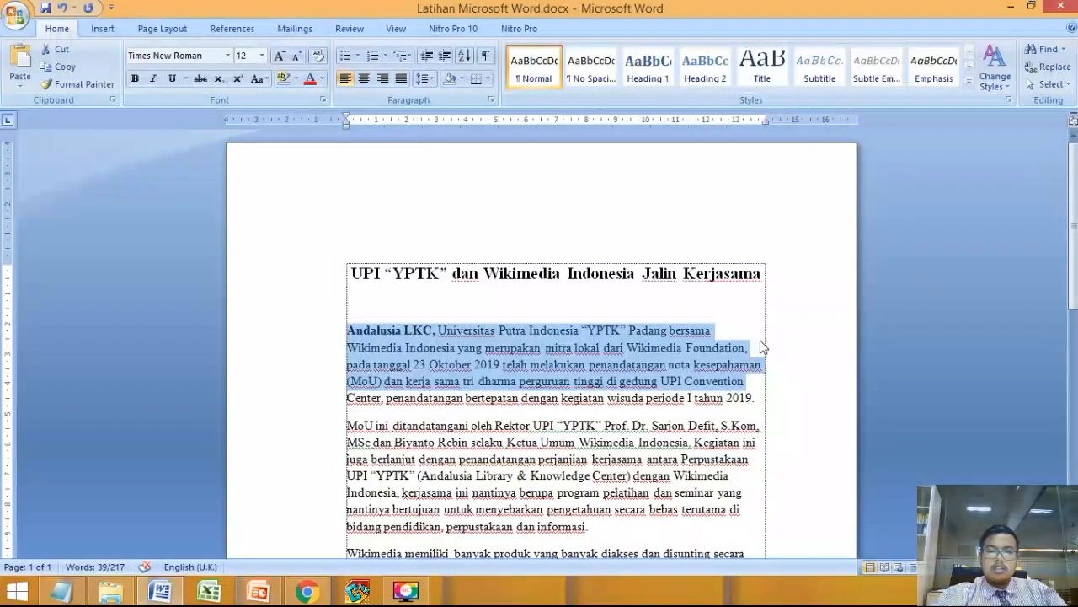
{"action": "left_click", "coordinate": [521, 398]}
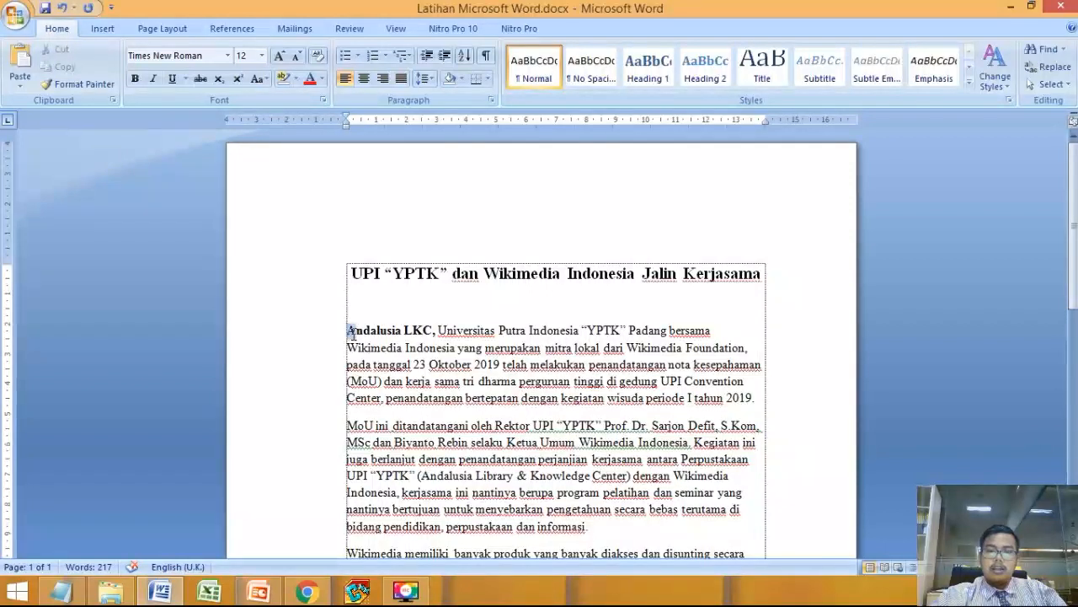
{"action": "left_click_drag", "start_coordinate": [348, 333], "coordinate": [733, 472]}
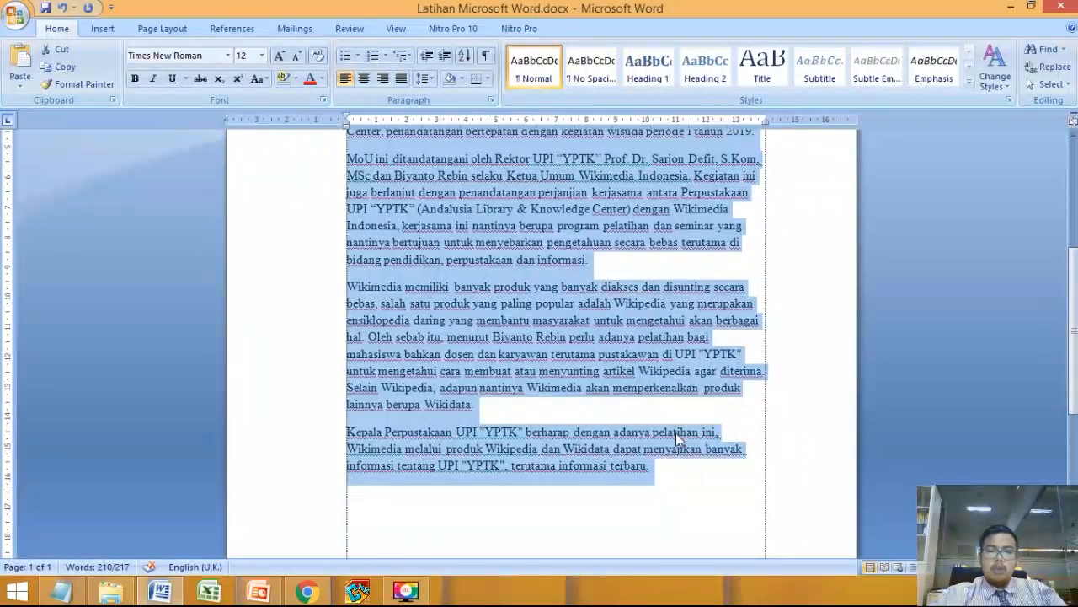
{"action": "left_click", "coordinate": [367, 83]}
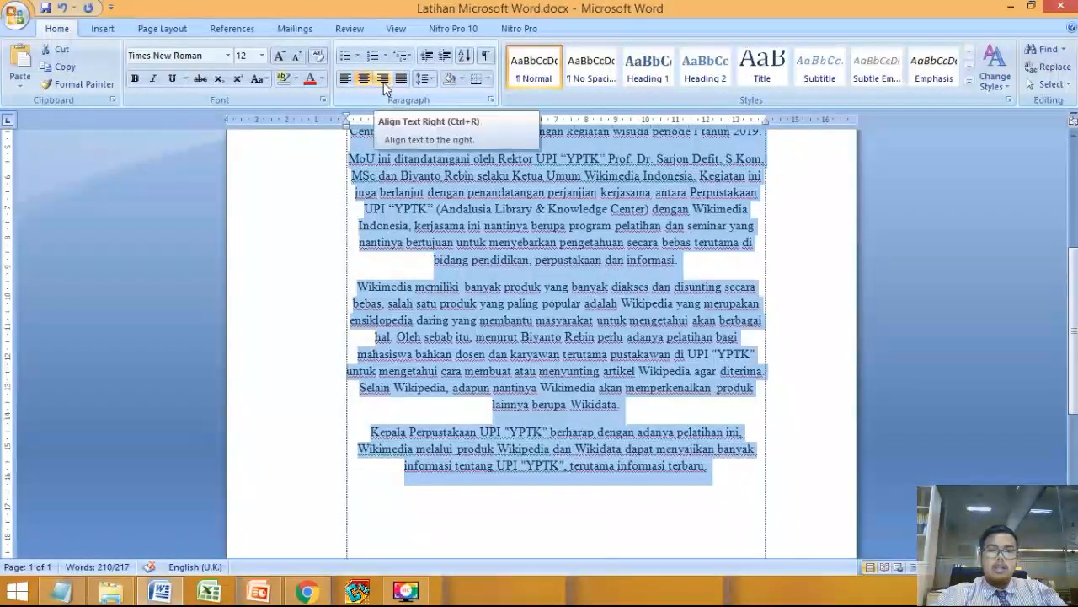
{"action": "left_click", "coordinate": [383, 84]}
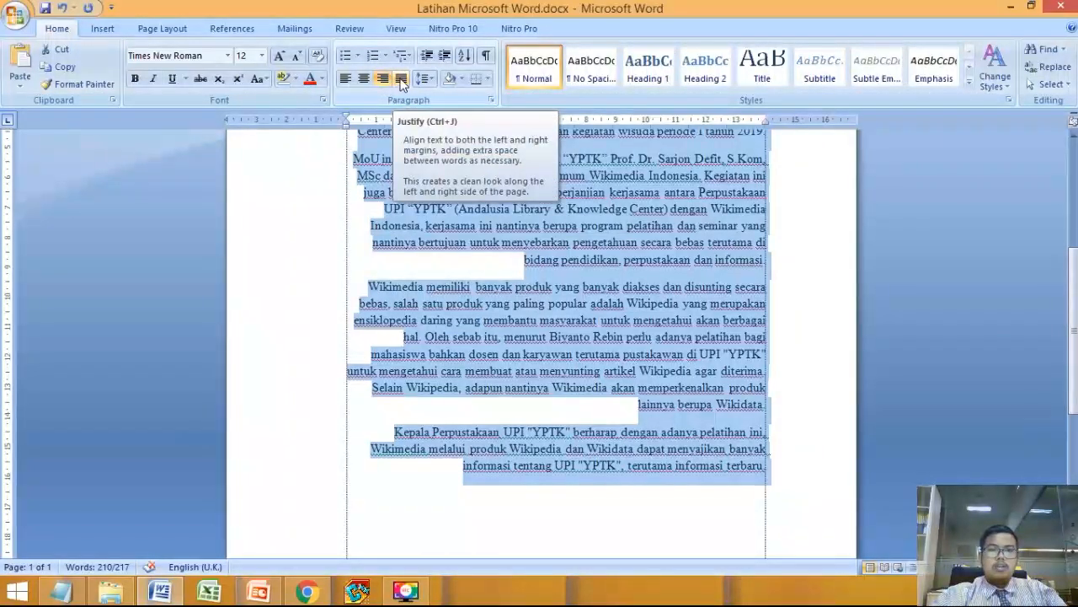
{"action": "left_click", "coordinate": [401, 82]}
- Set the font size of all the body paragraphs to 14
{"action": "scroll", "coordinate": [528, 267], "scroll_direction": "up", "scroll_amount": 3}
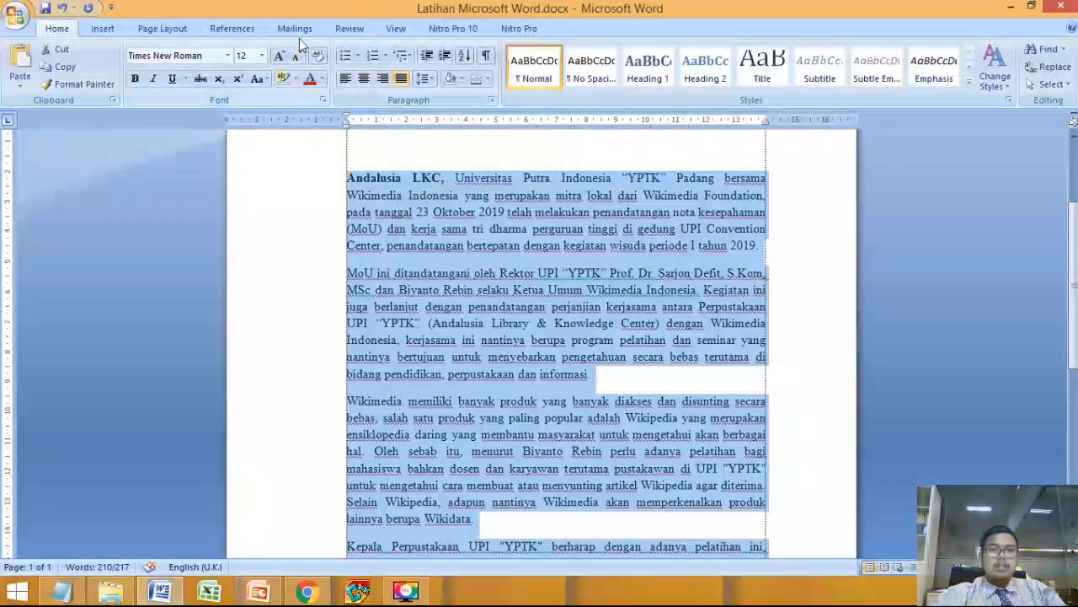
{"action": "left_click", "coordinate": [262, 55]}
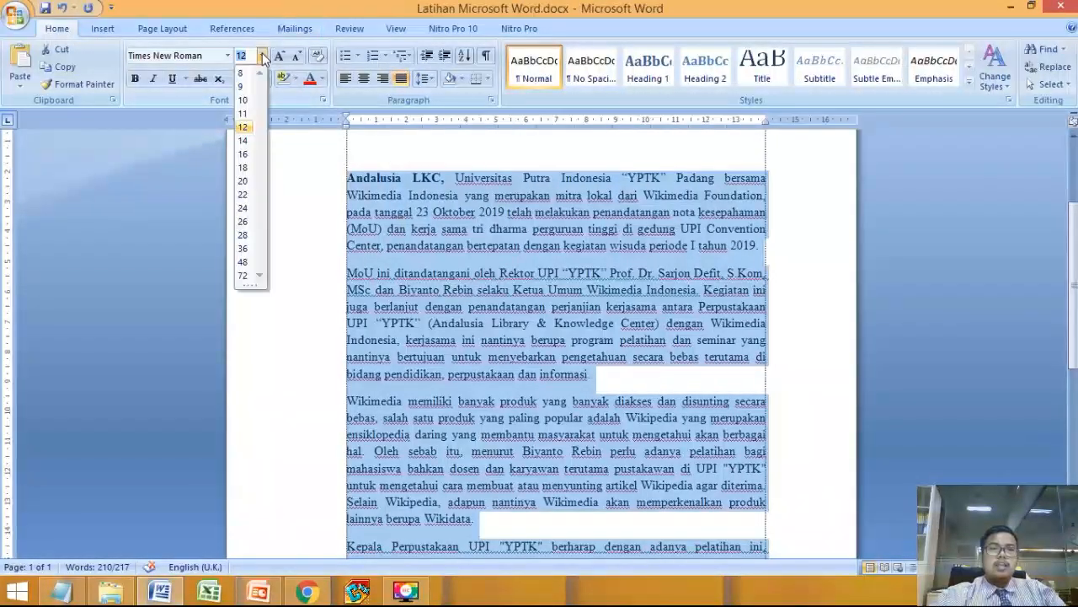
{"action": "left_click", "coordinate": [243, 141]}
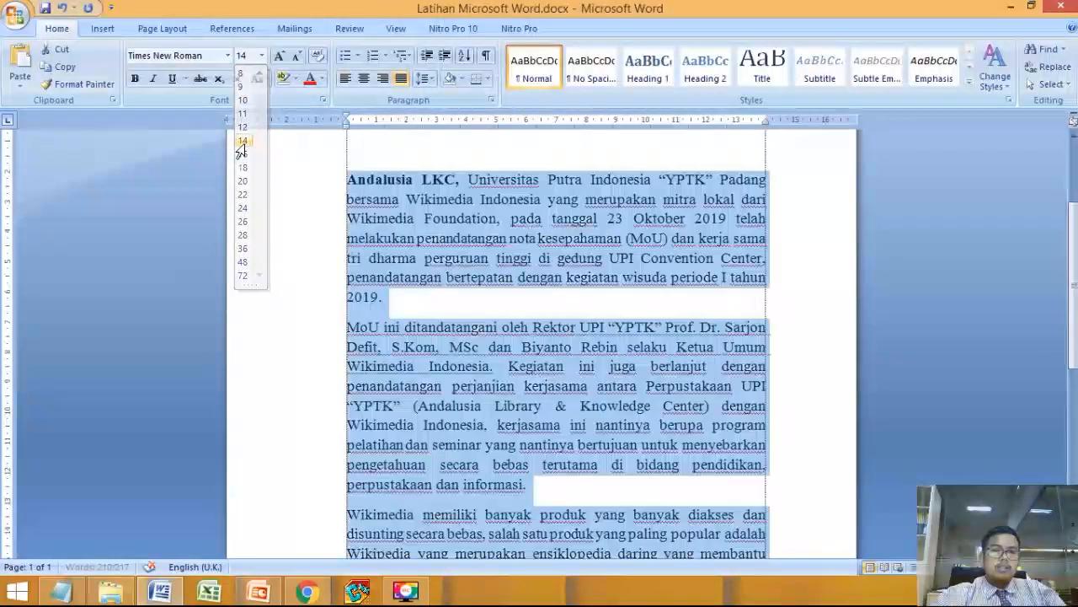
{"action": "left_click", "coordinate": [500, 258]}
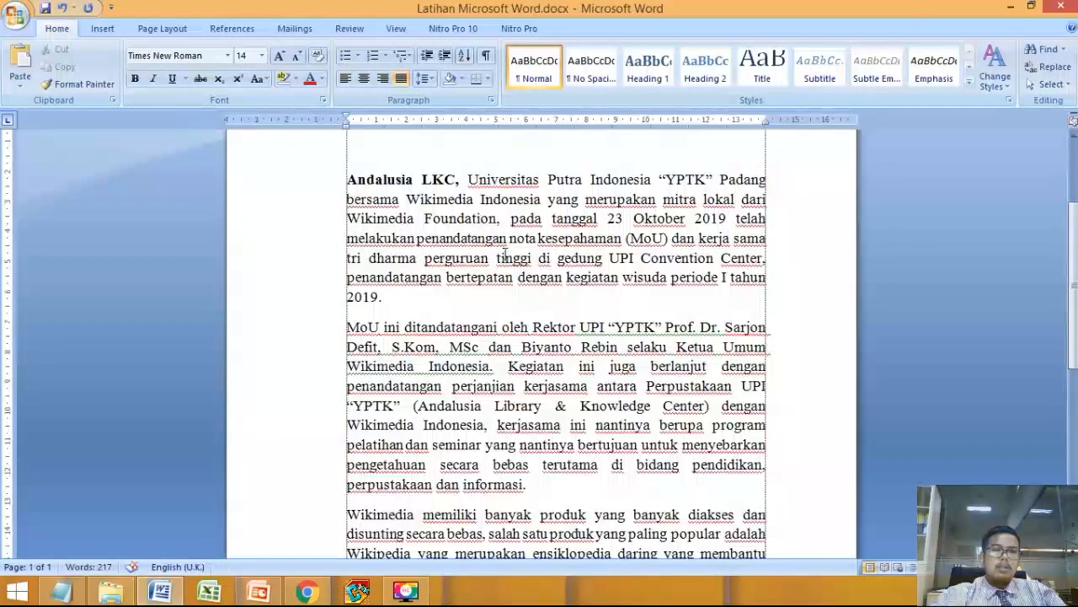
{"action": "scroll", "coordinate": [584, 235], "scroll_direction": "up", "scroll_amount": 2}
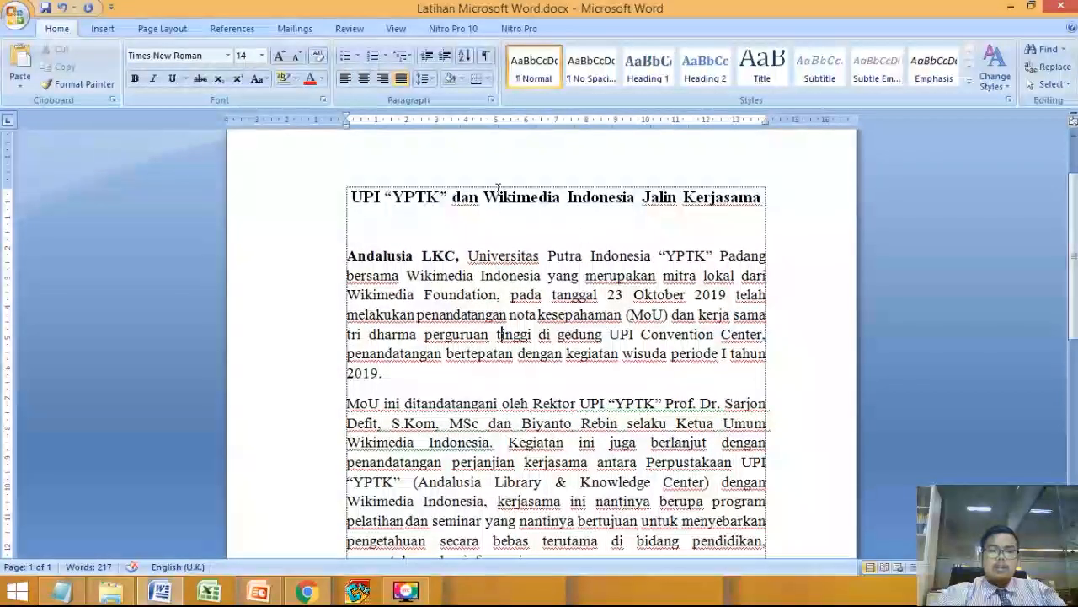
- Change the font color of the title line “UPI “YPTK” dan Wikimedia Indonesia Jalin Kerjasama” to the standard dark red
{"action": "scroll", "coordinate": [551, 226], "scroll_direction": "up", "scroll_amount": 2}
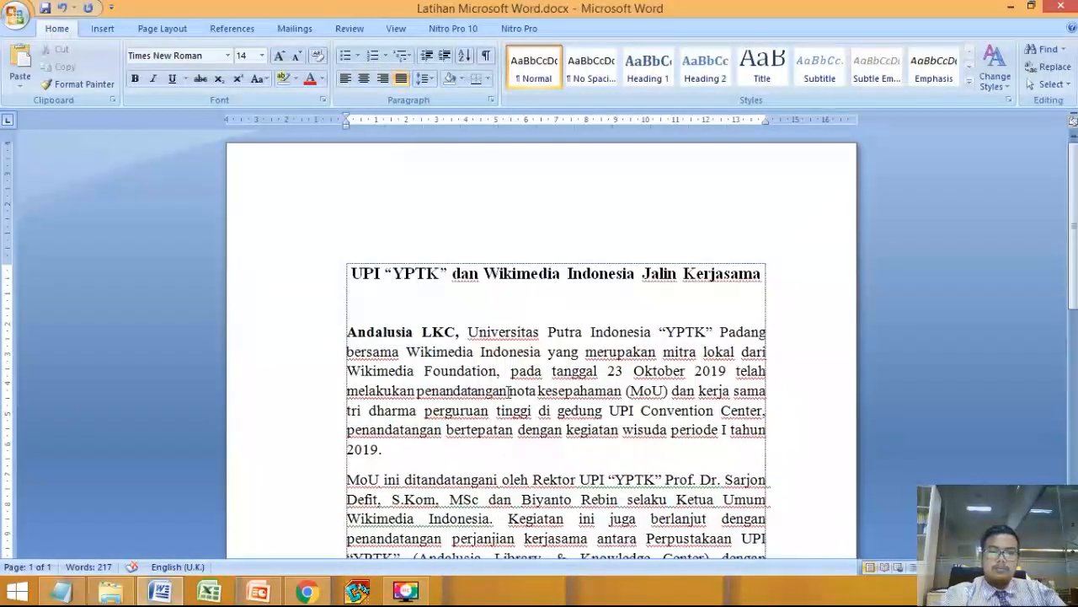
{"action": "left_click", "coordinate": [472, 275]}
{"action": "triple_click", "coordinate": [473, 278]}
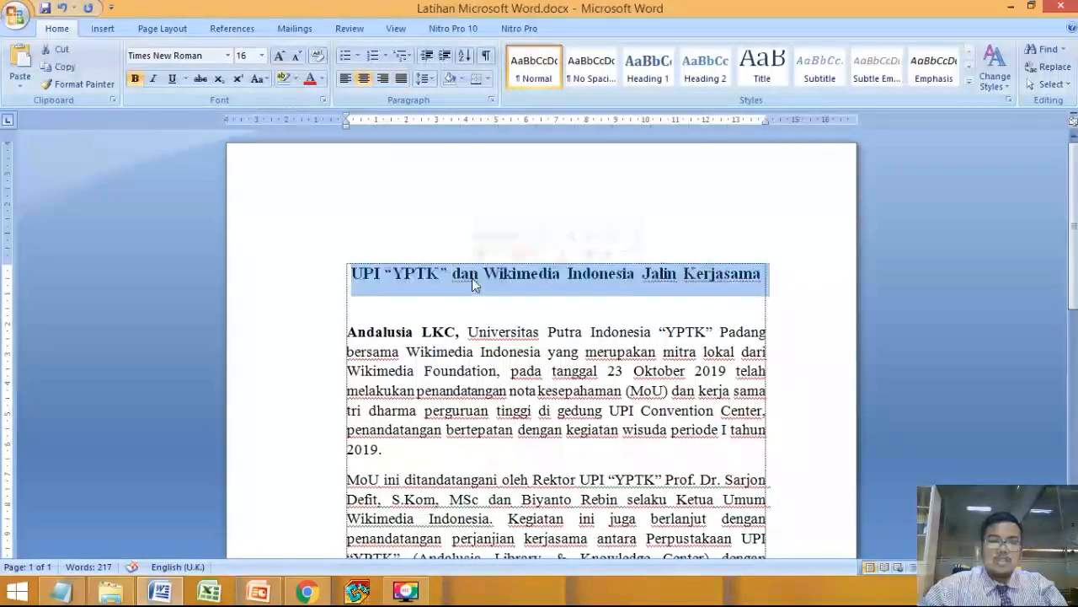
{"action": "left_click", "coordinate": [416, 301]}
{"action": "left_click_drag", "start_coordinate": [353, 273], "coordinate": [765, 268]}
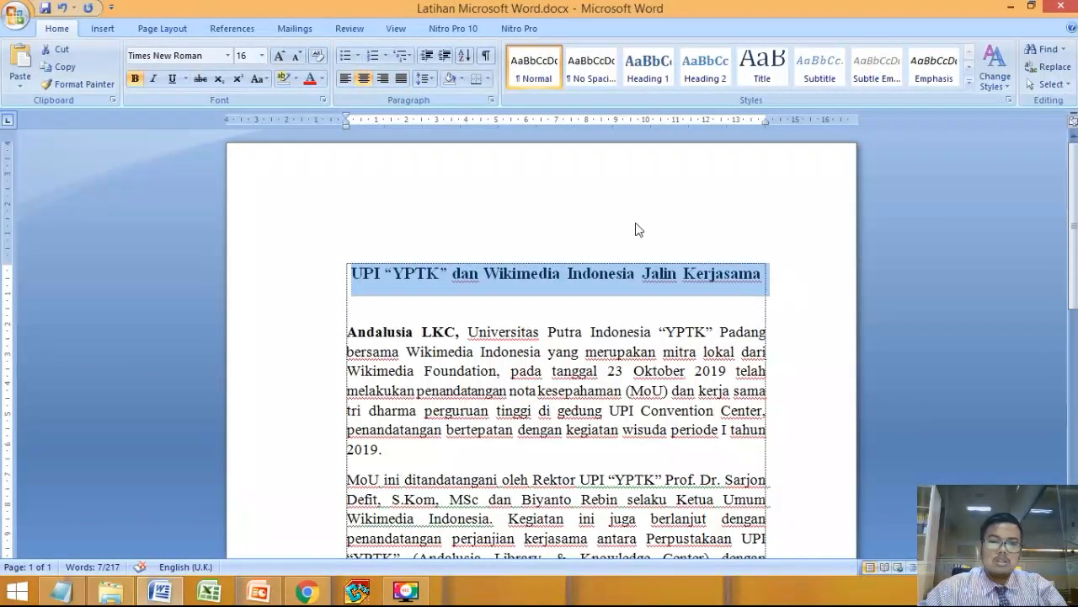
{"action": "left_click", "coordinate": [322, 78]}
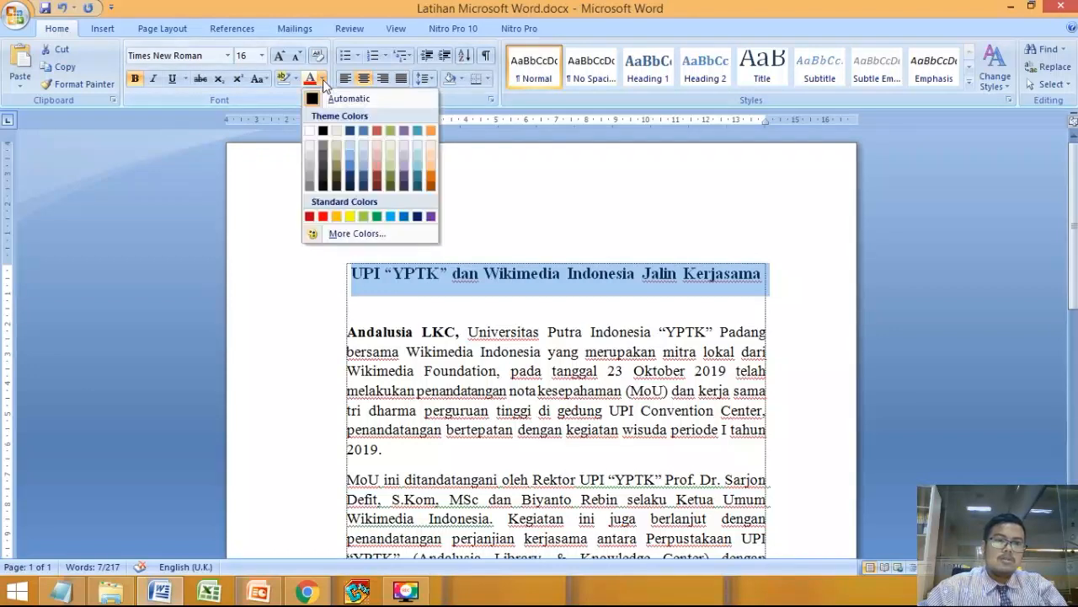
{"action": "left_click", "coordinate": [310, 218]}
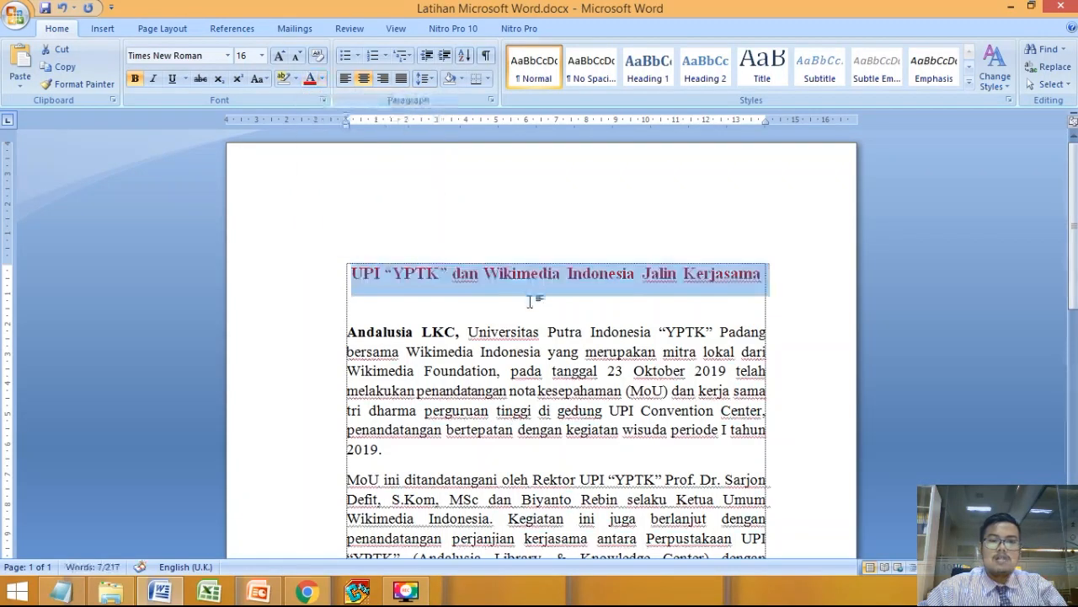
{"action": "left_click", "coordinate": [510, 361]}
- Italicize the words “Andalusia Library & Knowledge Center” inside the parentheses in the second body paragraph
{"action": "scroll", "coordinate": [491, 381], "scroll_direction": "down", "scroll_amount": 3}
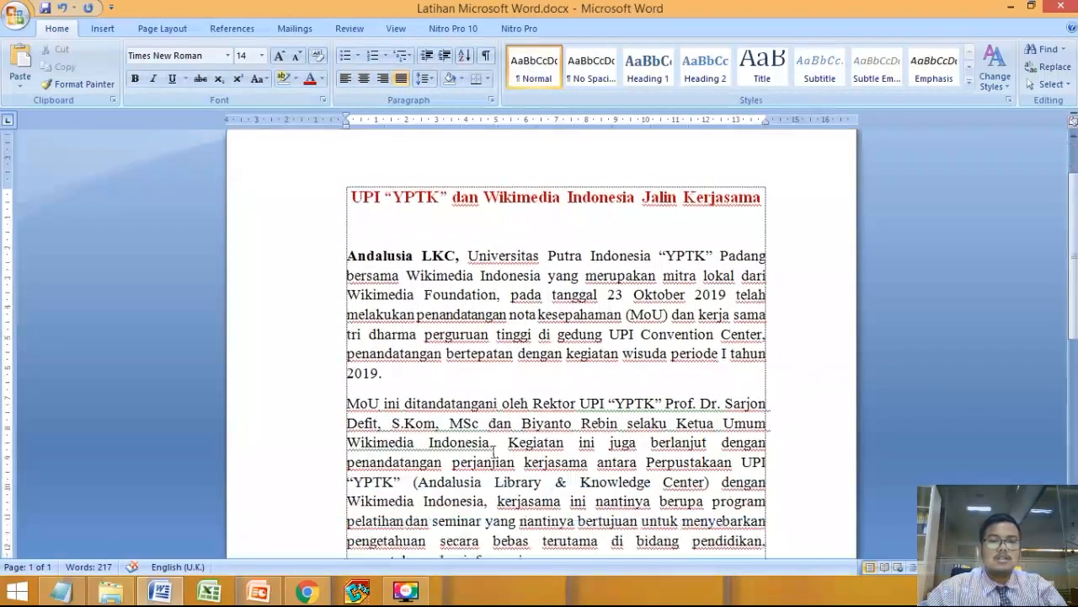
{"action": "left_click_drag", "start_coordinate": [421, 448], "coordinate": [705, 444]}
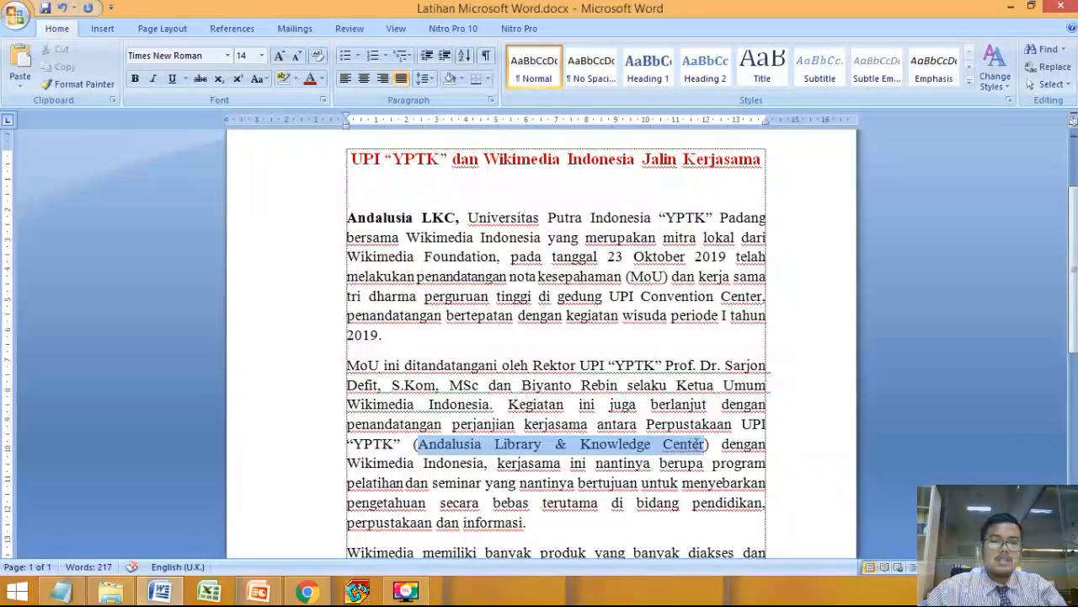
{"action": "left_click", "coordinate": [152, 81]}
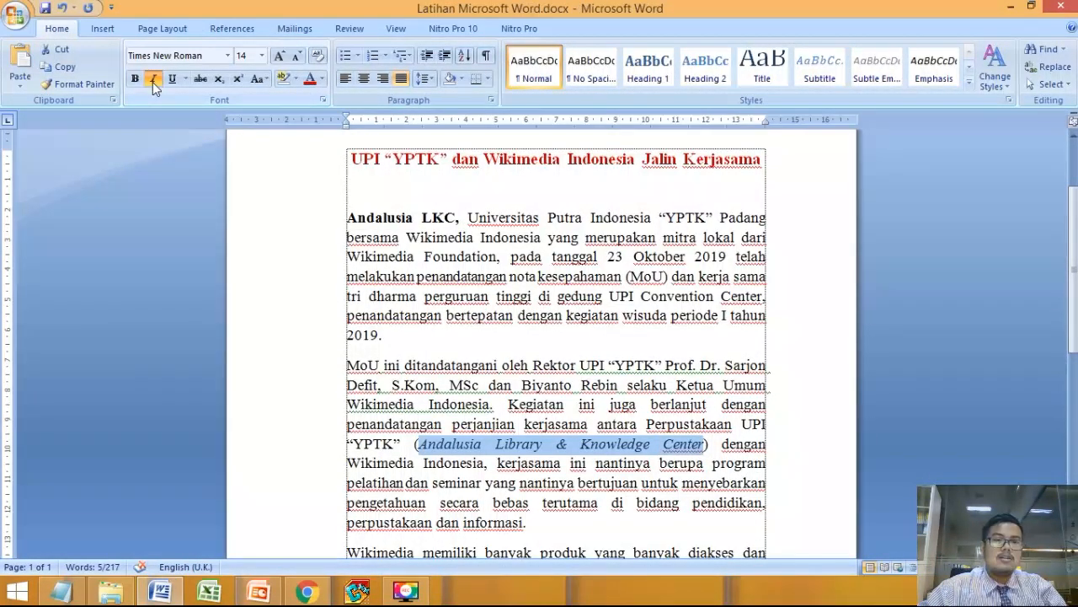
{"action": "left_click", "coordinate": [422, 371]}
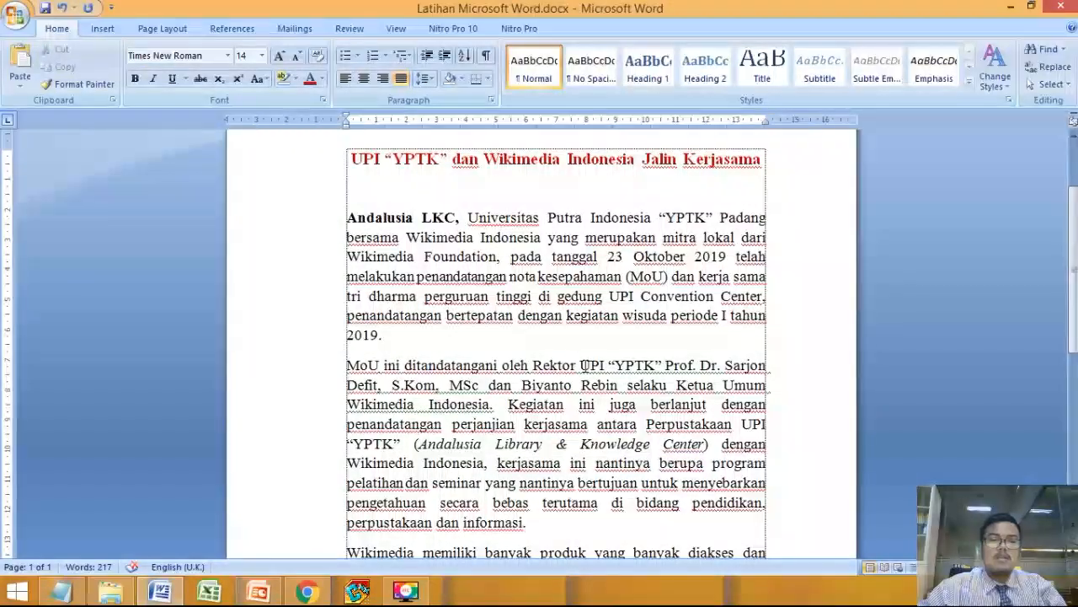
- Underline the bold opening words “Andalusia LKC,” of the first body paragraph
{"action": "scroll", "coordinate": [444, 436], "scroll_direction": "down", "scroll_amount": 3}
{"action": "scroll", "coordinate": [444, 436], "scroll_direction": "up", "scroll_amount": 4}
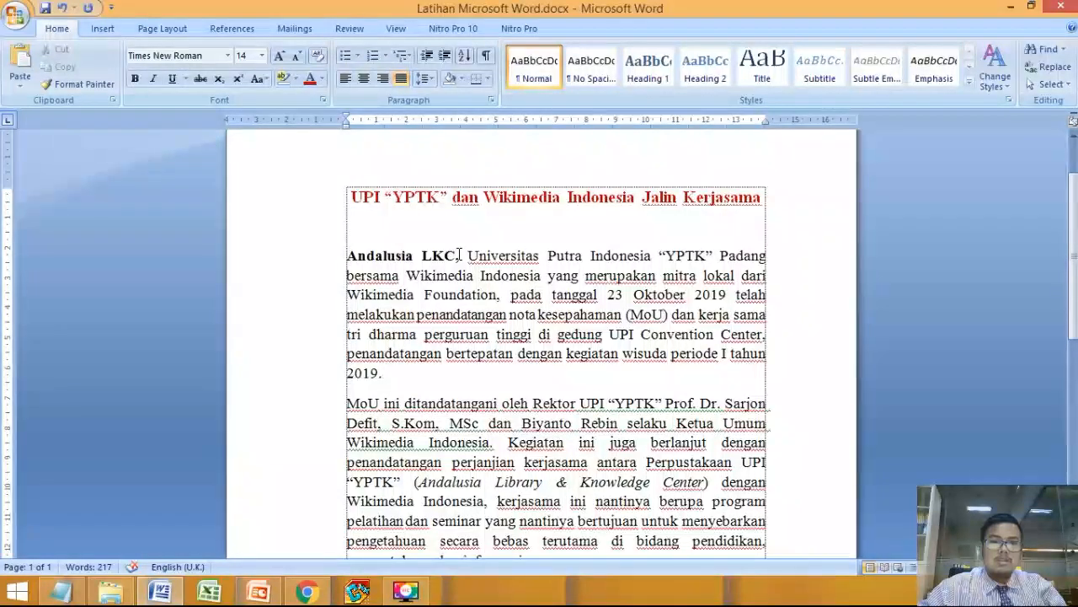
{"action": "left_click_drag", "start_coordinate": [459, 255], "coordinate": [347, 255]}
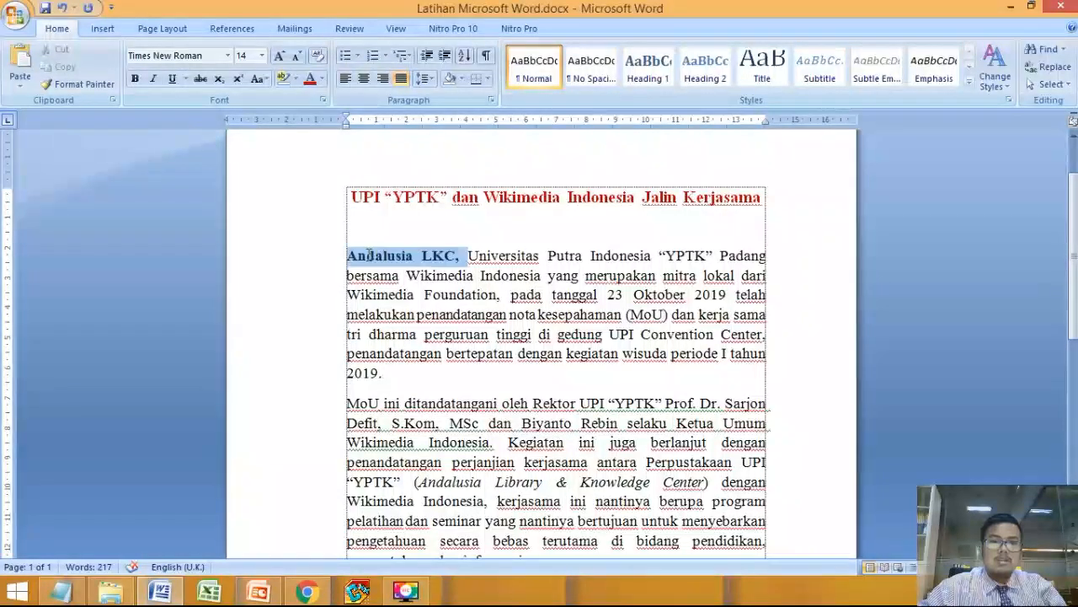
{"action": "left_click", "coordinate": [172, 80]}
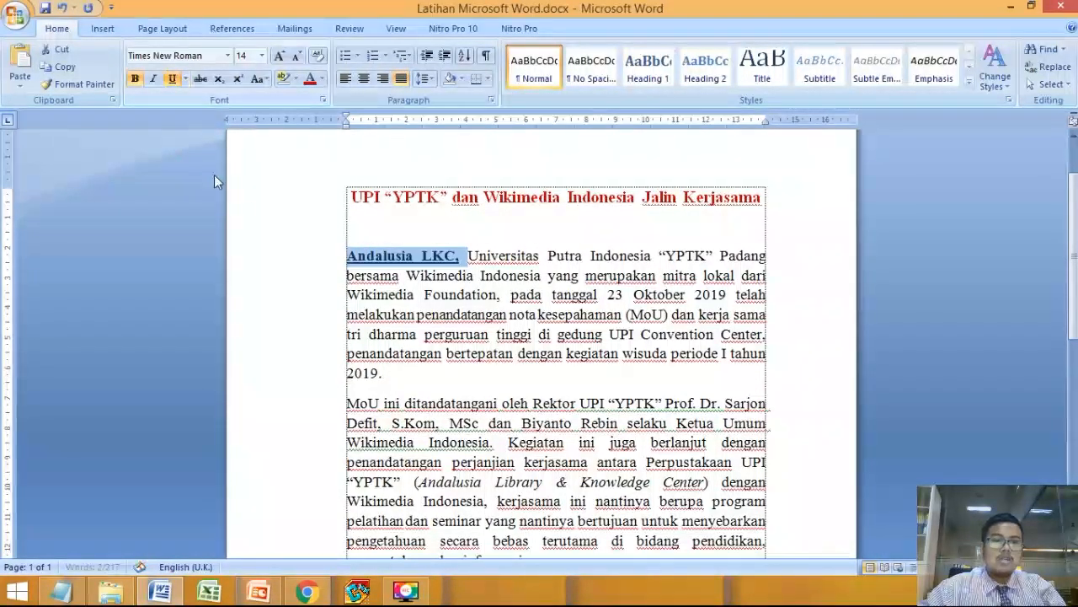
{"action": "left_click", "coordinate": [521, 275]}
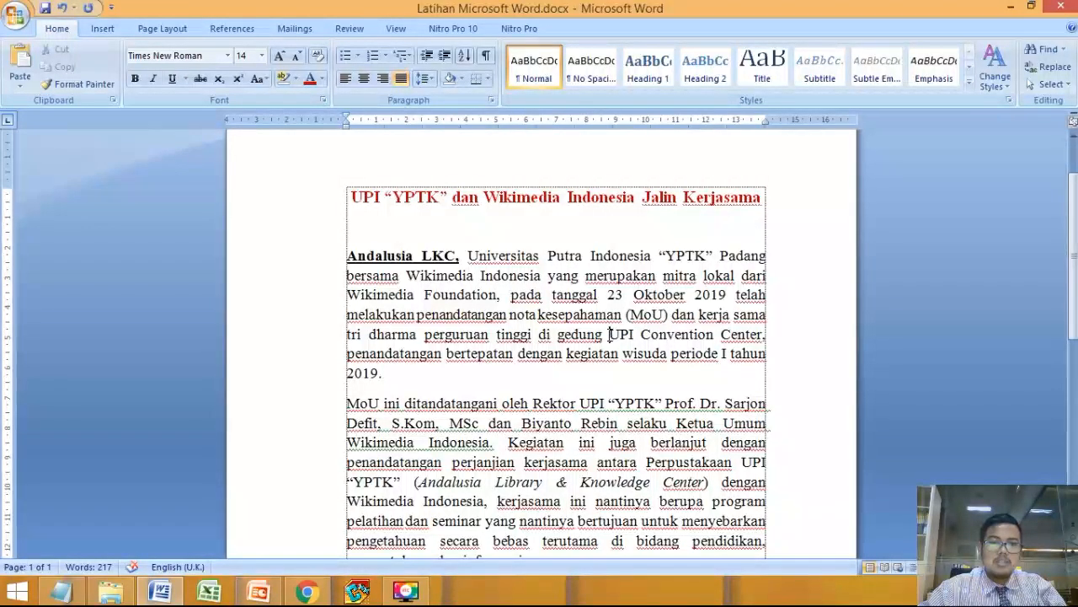
- Highlight the words “UPI Convention Center” in the first body paragraph in yellow
{"action": "left_click_drag", "start_coordinate": [609, 334], "coordinate": [738, 334]}
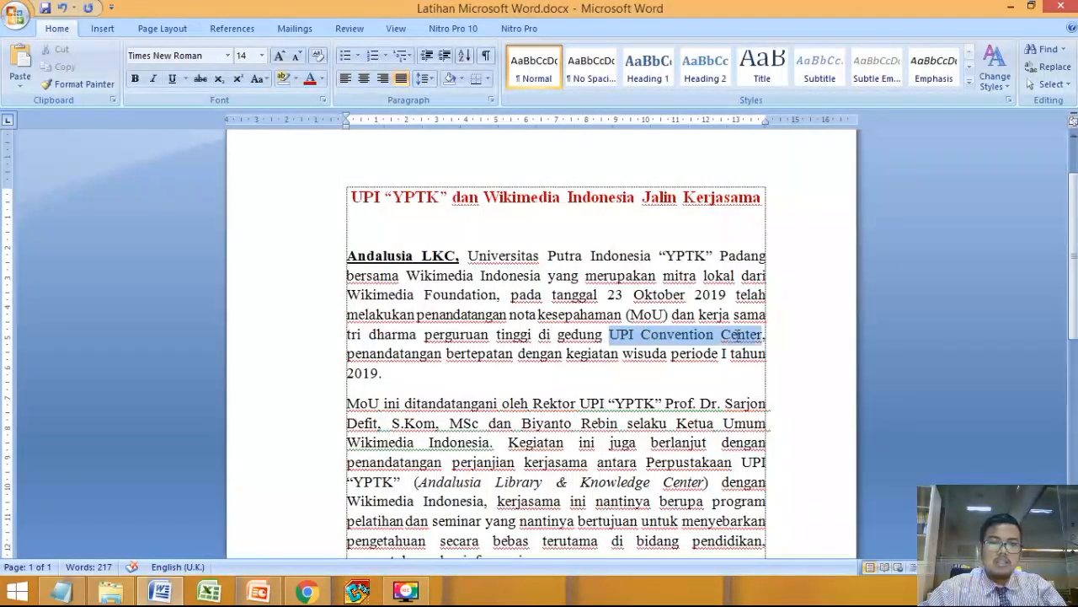
{"action": "left_click", "coordinate": [295, 80]}
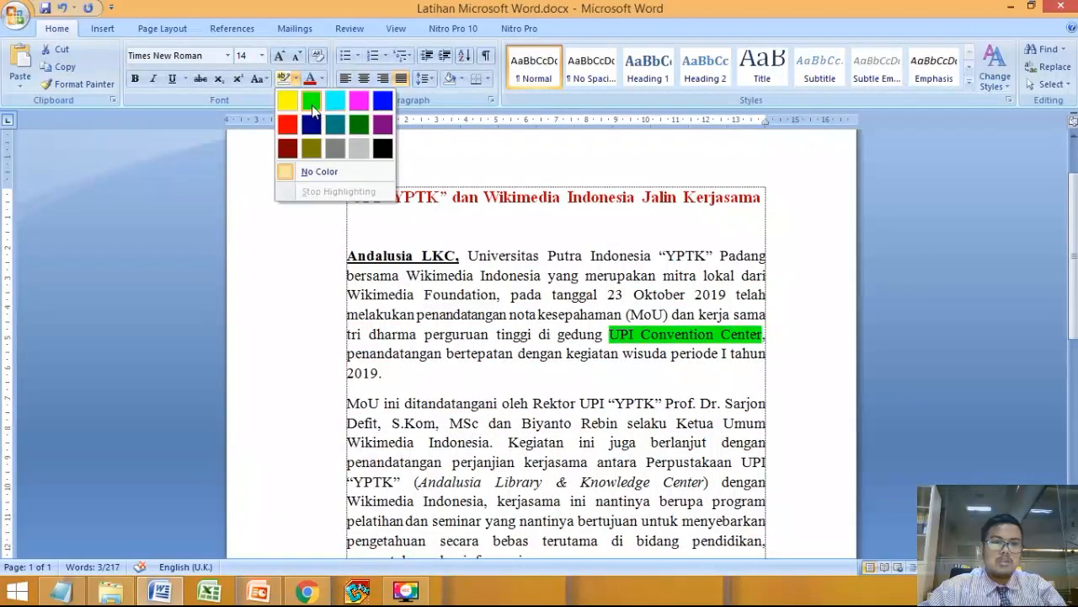
{"action": "left_click", "coordinate": [290, 100]}
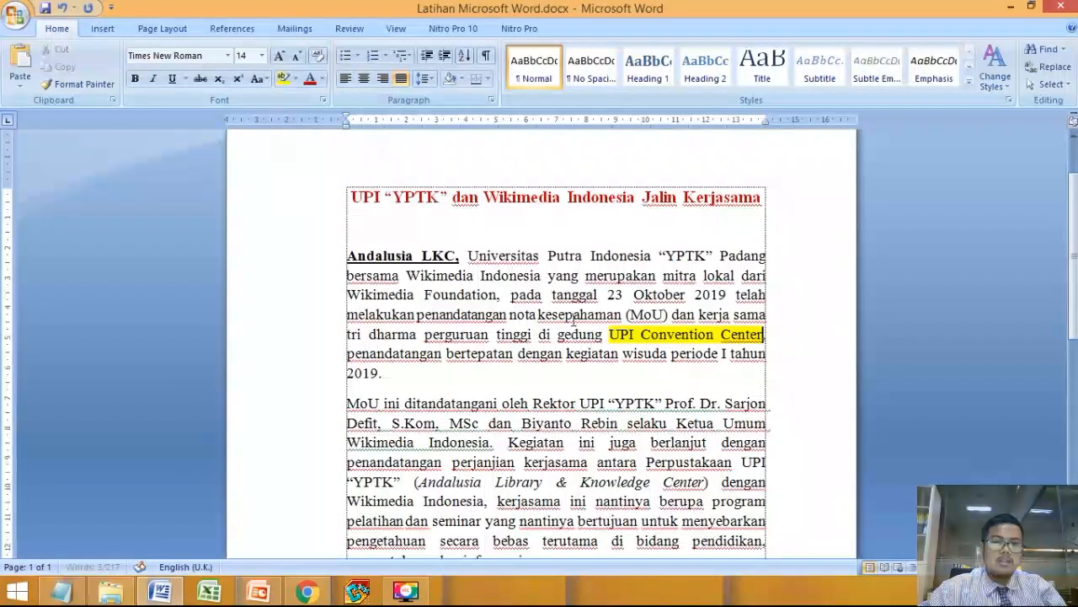
{"action": "left_click", "coordinate": [572, 319]}
{"action": "scroll", "coordinate": [572, 318], "scroll_direction": "down", "scroll_amount": 2}
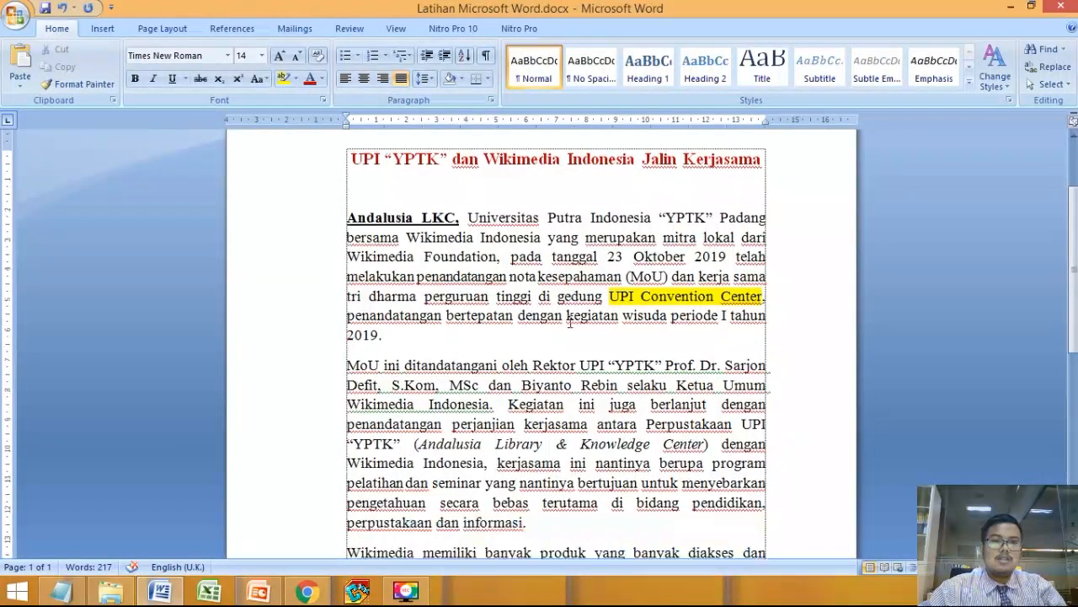
{"action": "scroll", "coordinate": [561, 320], "scroll_direction": "up", "scroll_amount": 1}
{"action": "scroll", "coordinate": [557, 322], "scroll_direction": "up", "scroll_amount": 1}
{"action": "scroll", "coordinate": [556, 322], "scroll_direction": "down", "scroll_amount": 1}
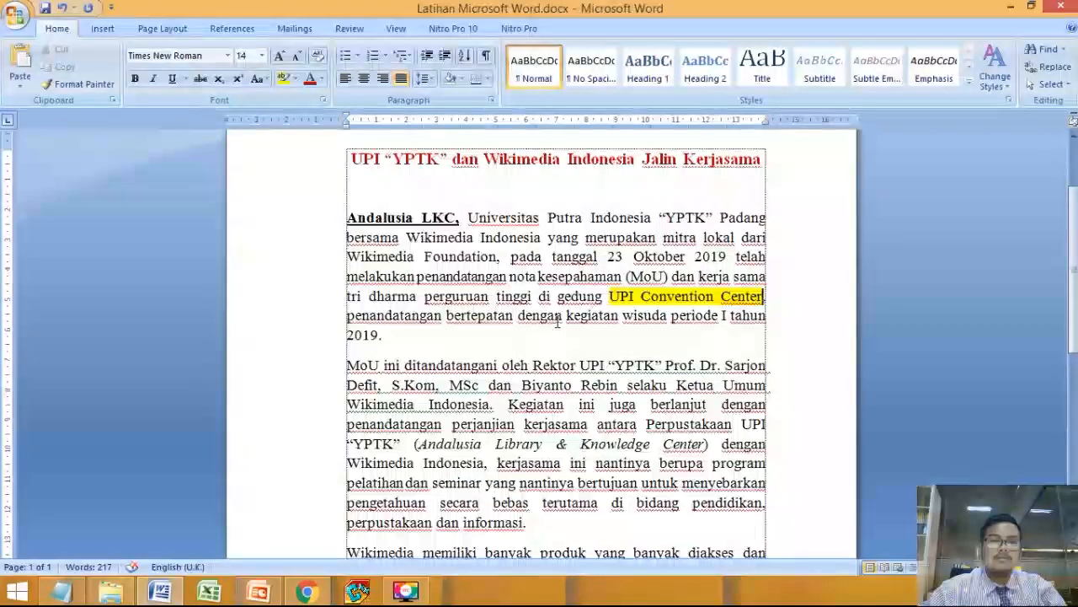
- Add an empty line after the first body paragraph, which ends with “2019.”
{"action": "left_click", "coordinate": [441, 343]}
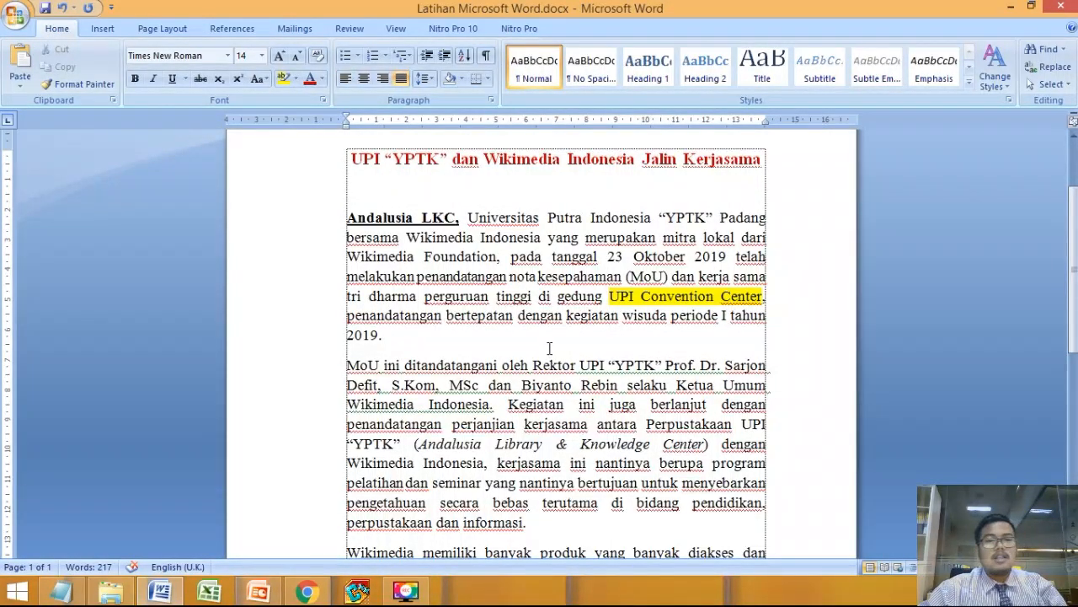
{"action": "scroll", "coordinate": [549, 348], "scroll_direction": "down", "scroll_amount": 2}
{"action": "scroll", "coordinate": [464, 371], "scroll_direction": "up", "scroll_amount": 3}
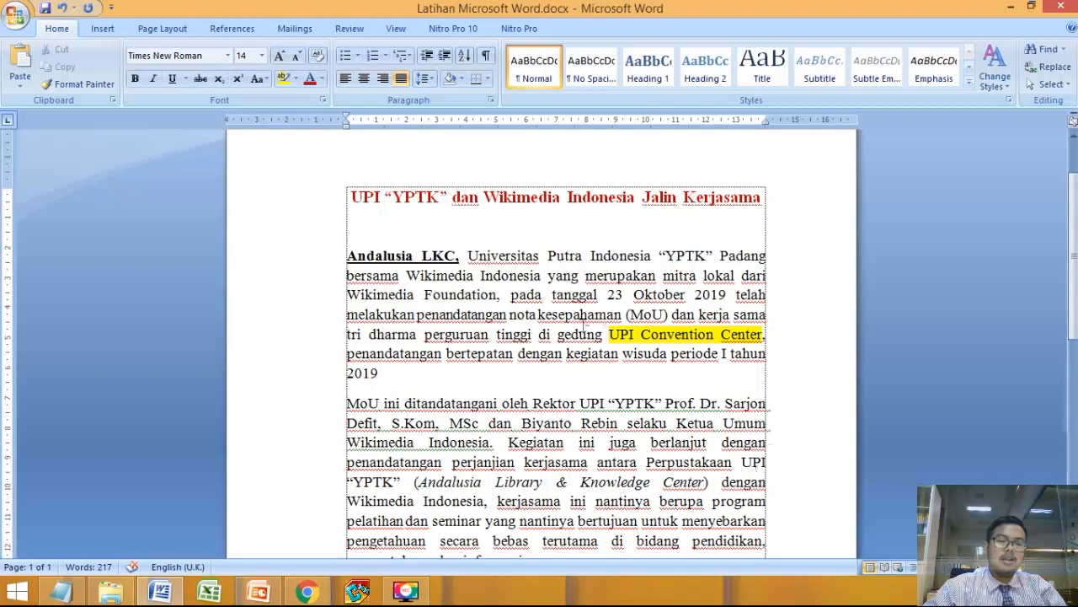
{"action": "scroll", "coordinate": [570, 342], "scroll_direction": "down", "scroll_amount": 3}
{"action": "scroll", "coordinate": [564, 338], "scroll_direction": "up", "scroll_amount": 2}
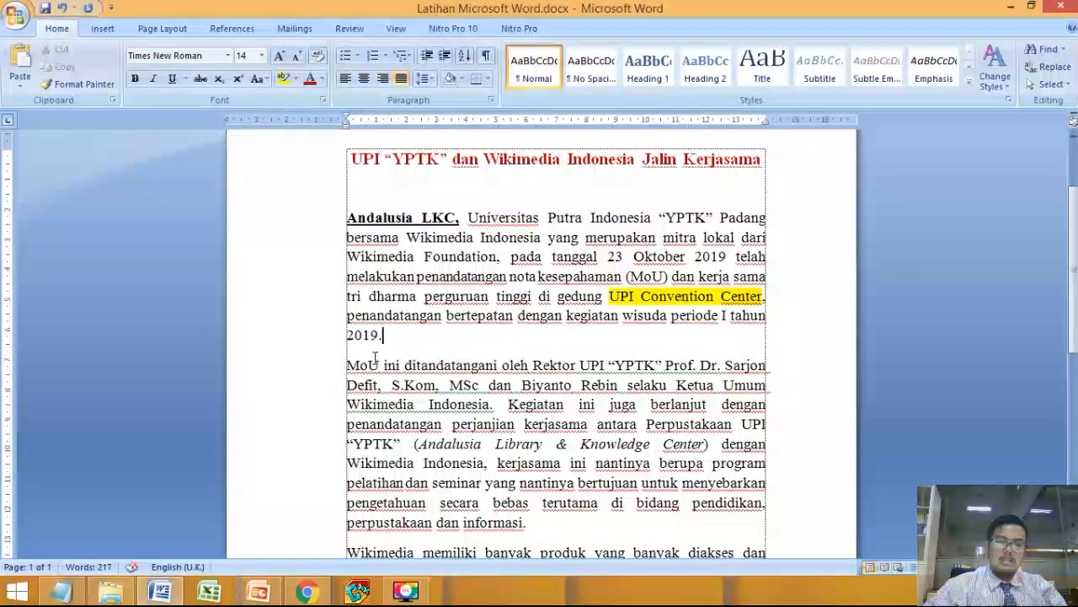
{"action": "key", "text": "Return"}
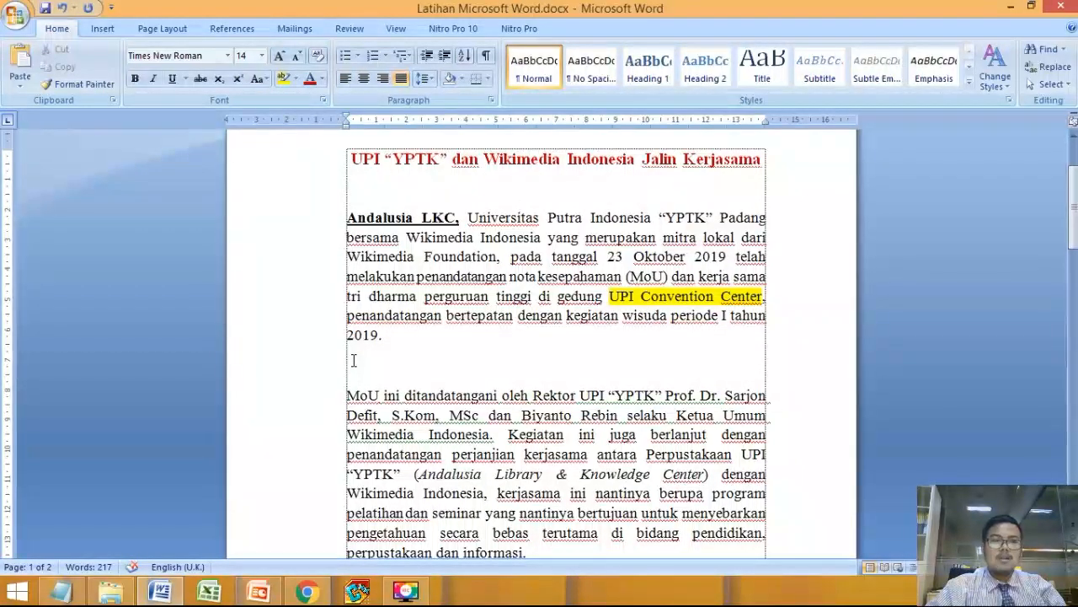
- Insert the picture kerjasamawikimedia3.jpg from Local Disk (E:) on the empty line between the first and second body paragraphs
{"action": "left_click", "coordinate": [102, 30]}
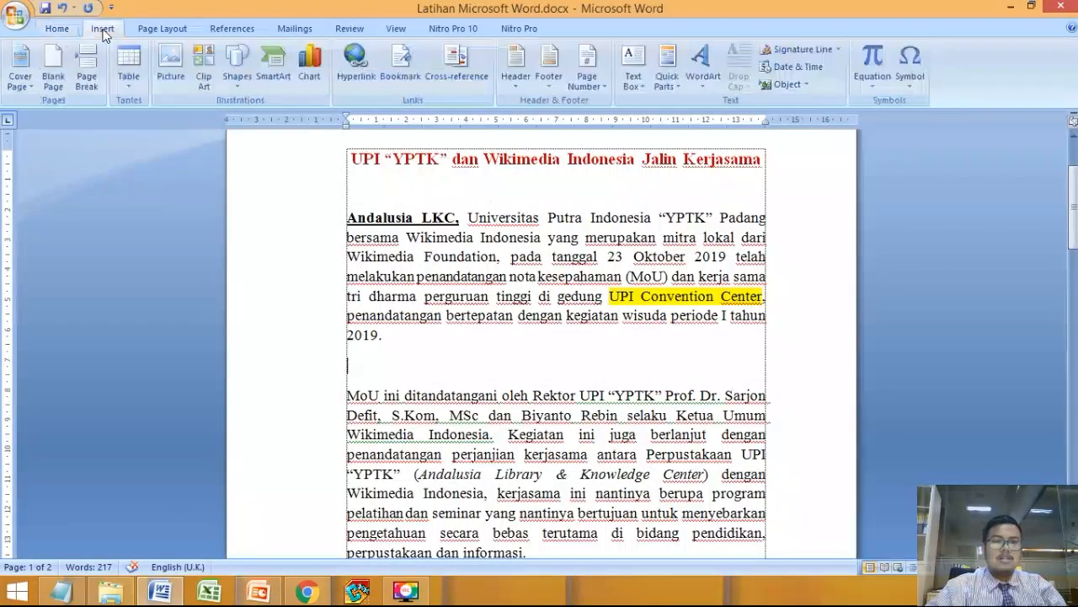
{"action": "left_click", "coordinate": [171, 75]}
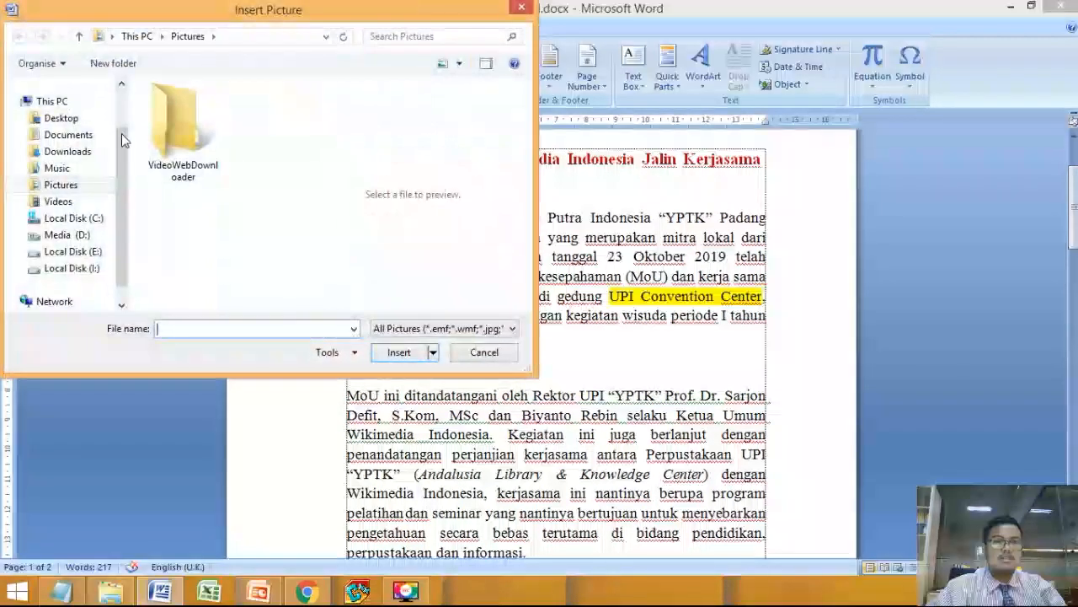
{"action": "left_click", "coordinate": [77, 251]}
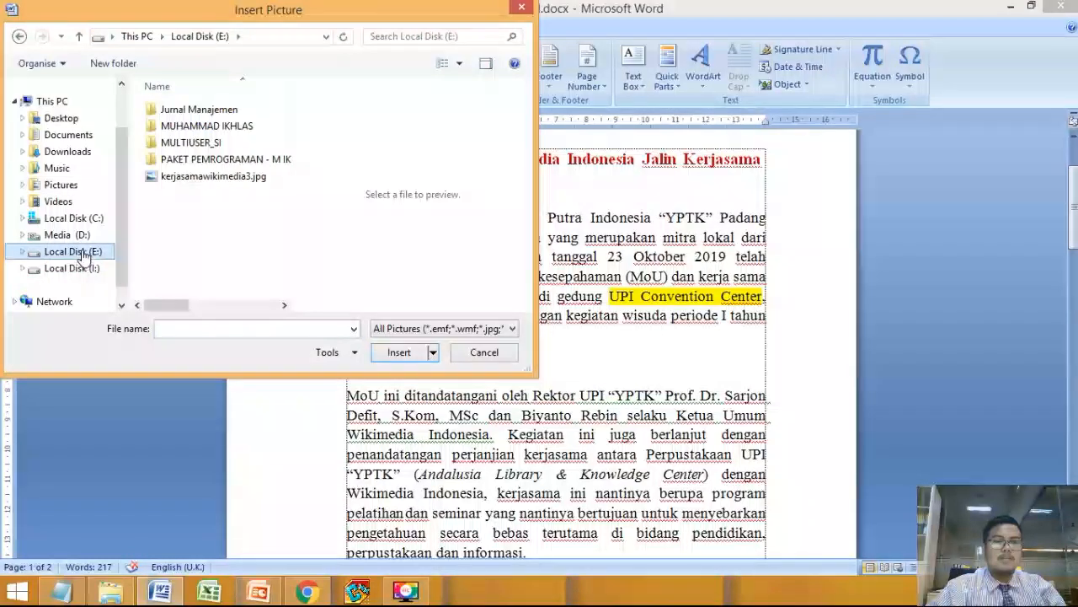
{"action": "double_click", "coordinate": [188, 177]}
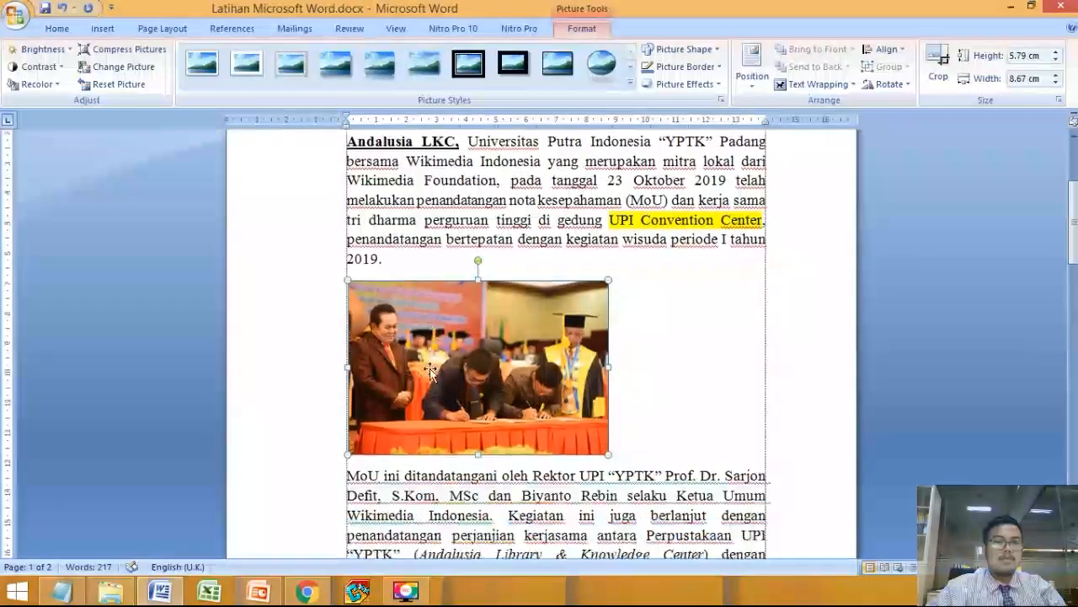